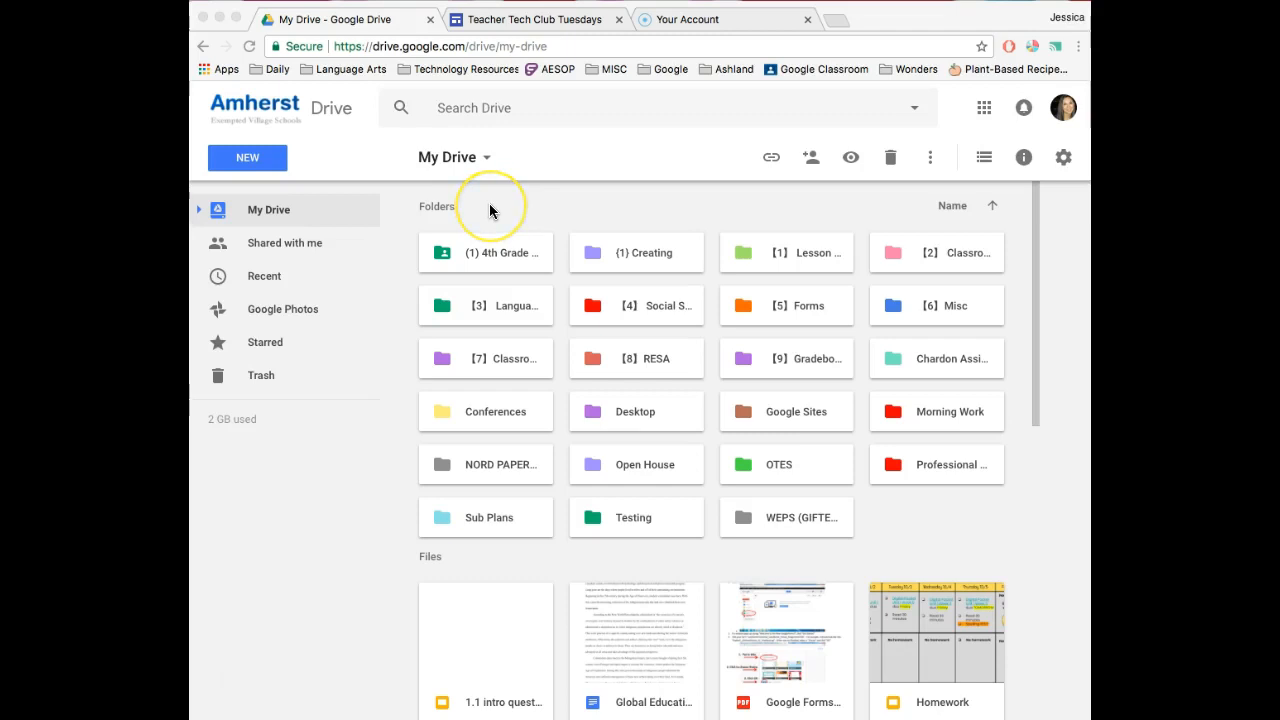
Create a new blank Google Form from My Drive
{"action": "left_click", "coordinate": [274, 167]}
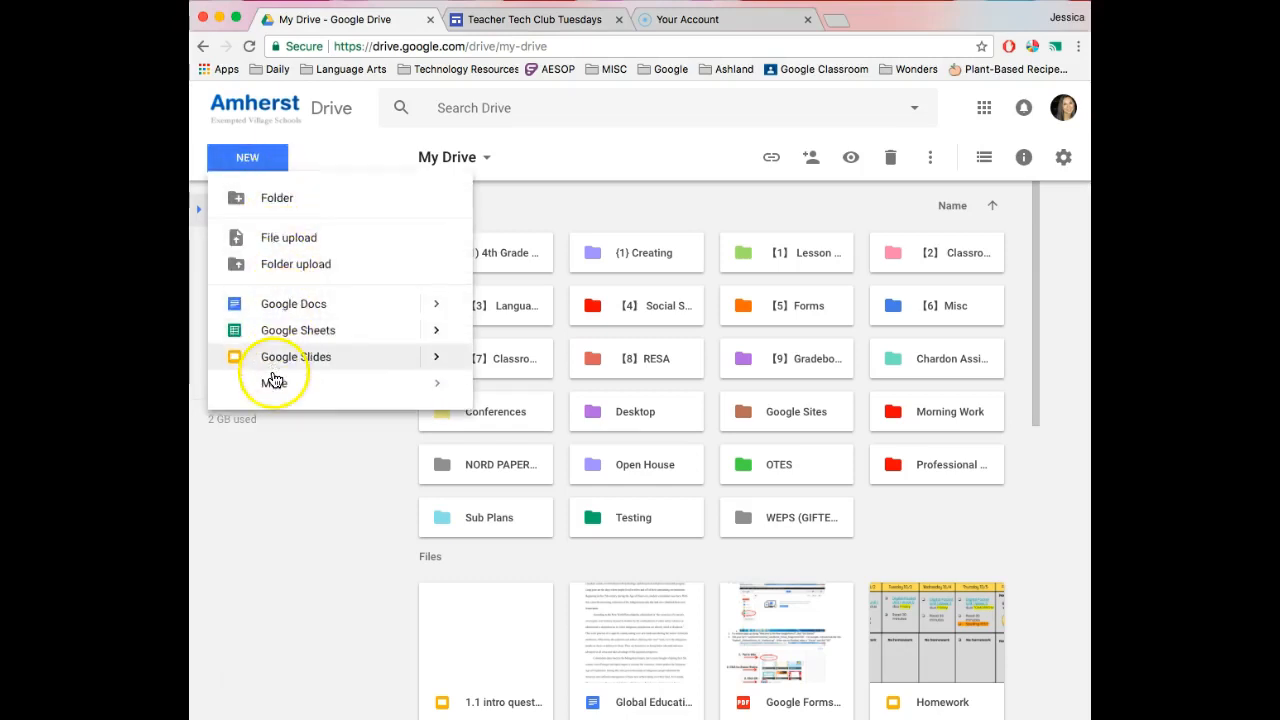
{"action": "mouse_move", "coordinate": [274, 381]}
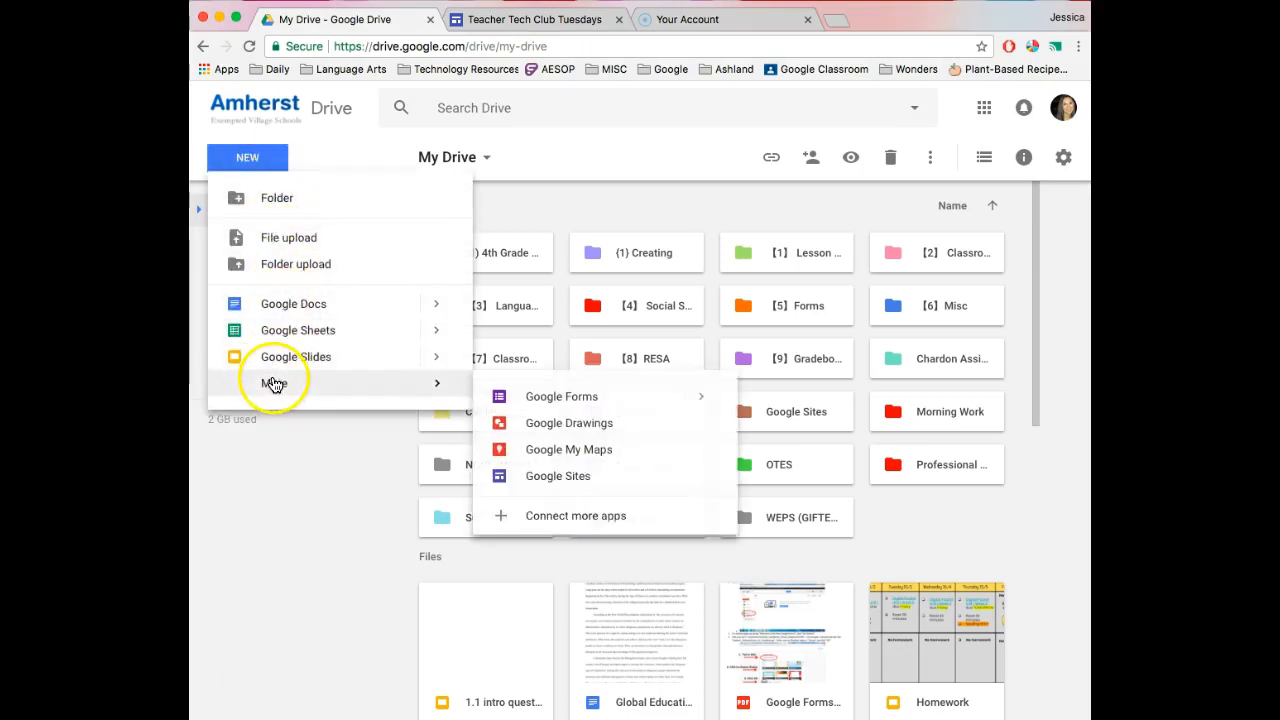
{"action": "left_click", "coordinate": [514, 399]}
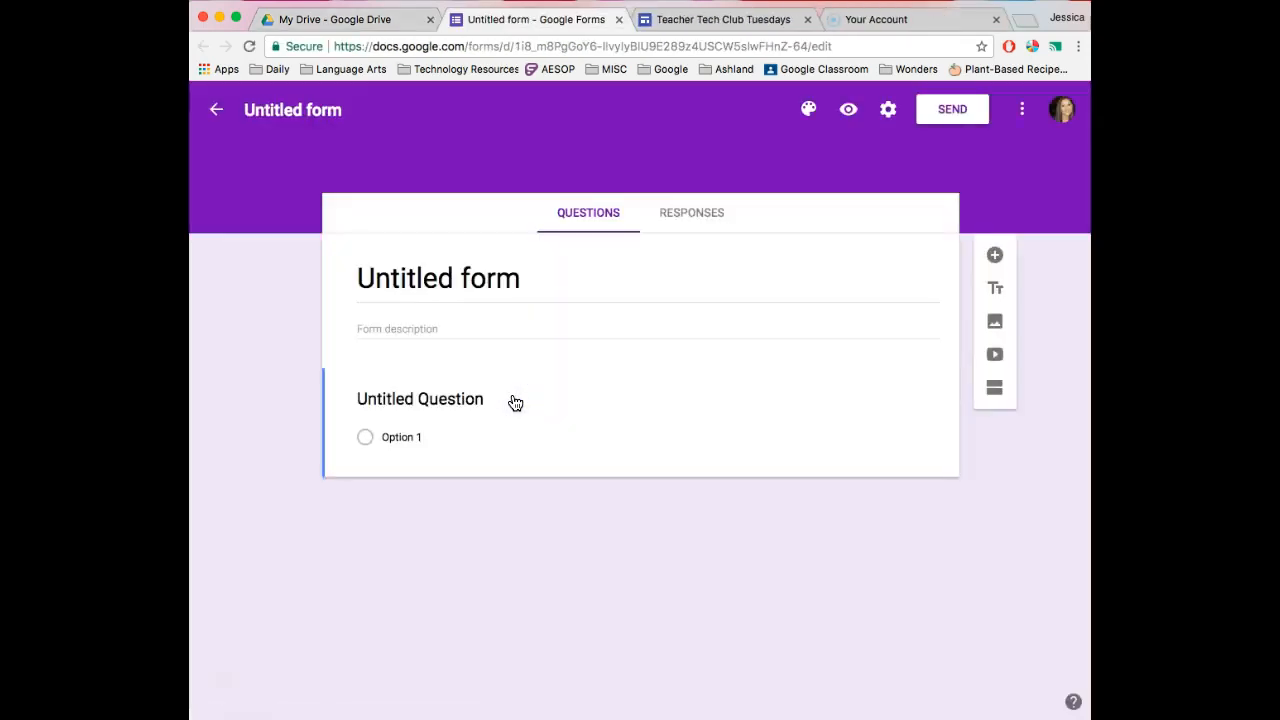
Title the form "Survey" and give the form file the same name
{"action": "left_click", "coordinate": [464, 297]}
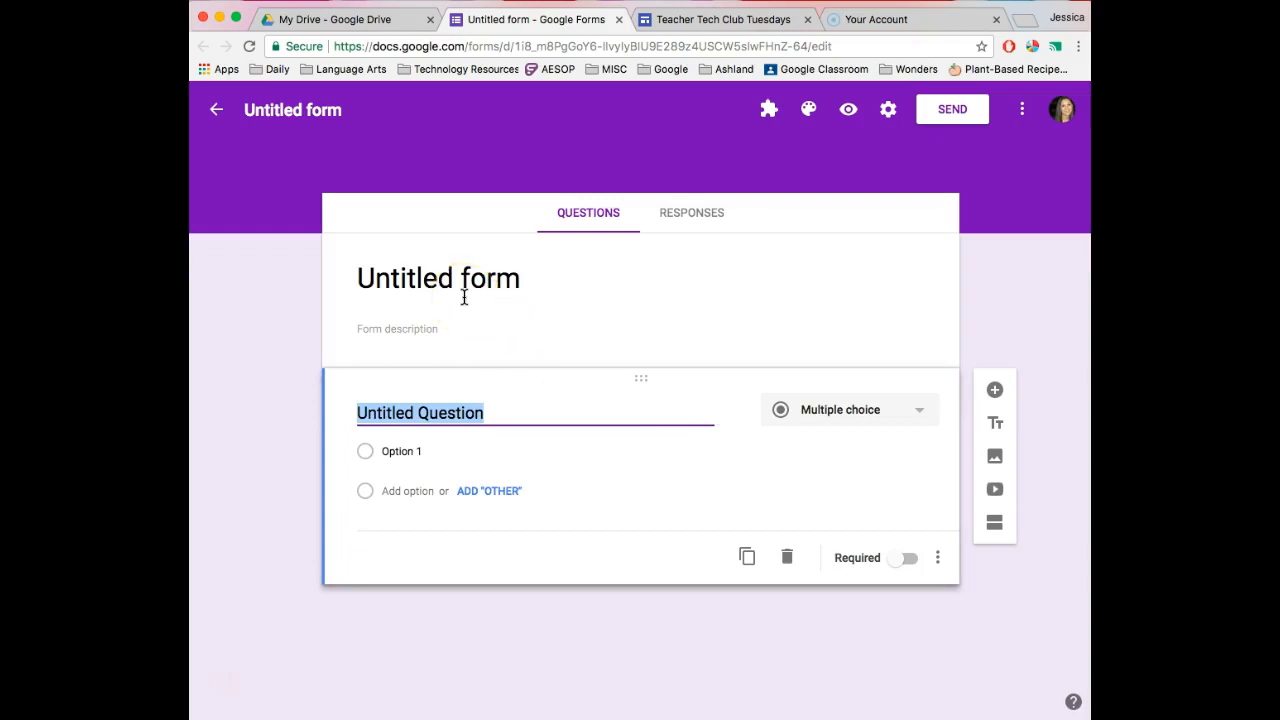
{"action": "left_click", "coordinate": [460, 285]}
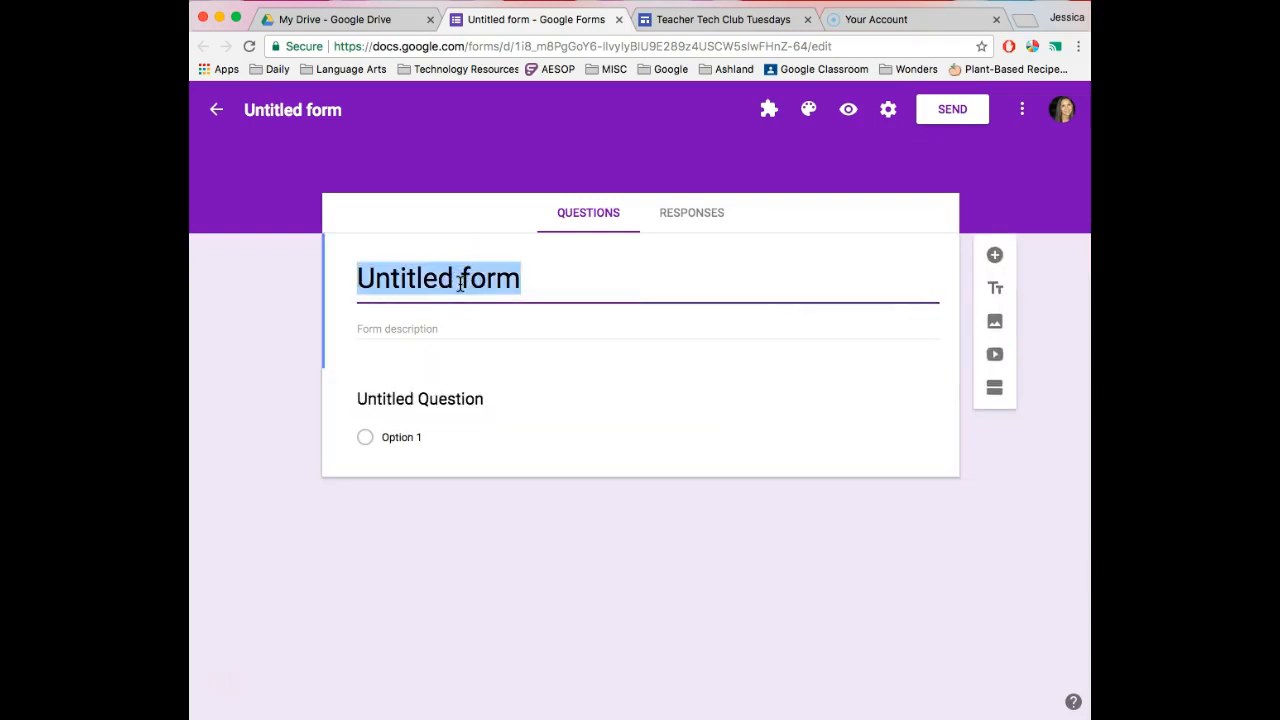
{"action": "type", "text": "Survey"}
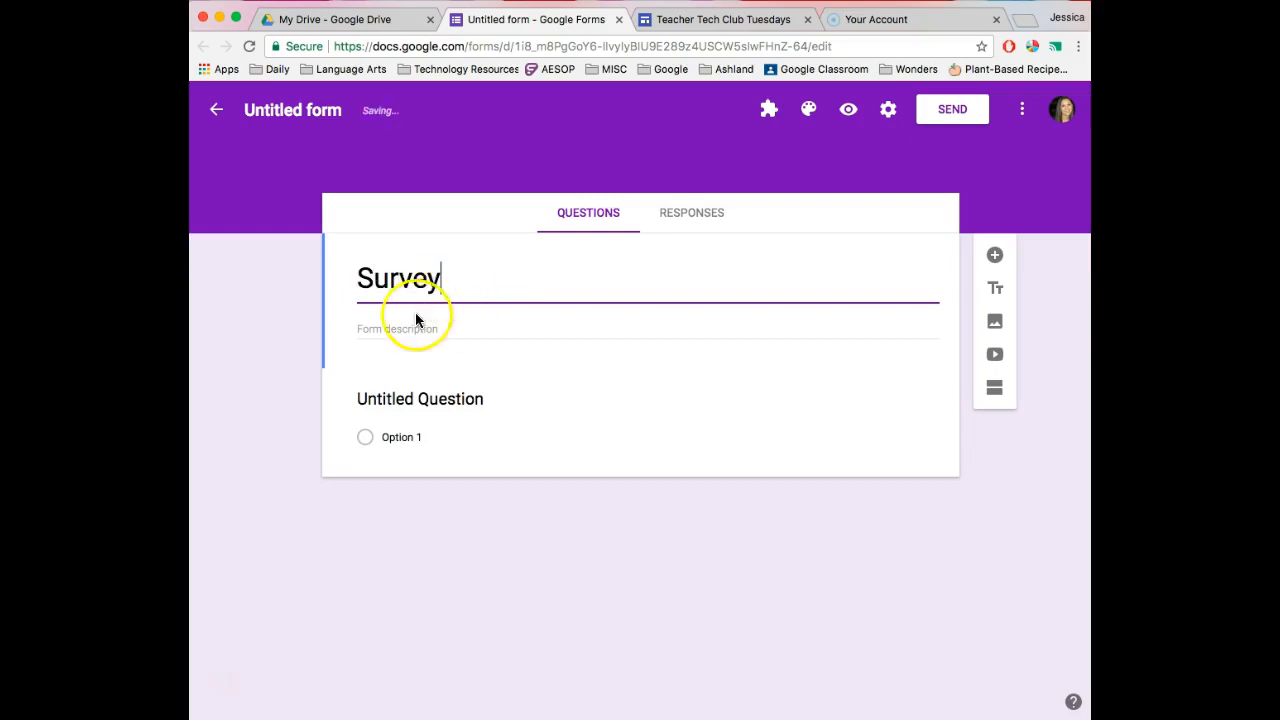
{"action": "left_click", "coordinate": [305, 324]}
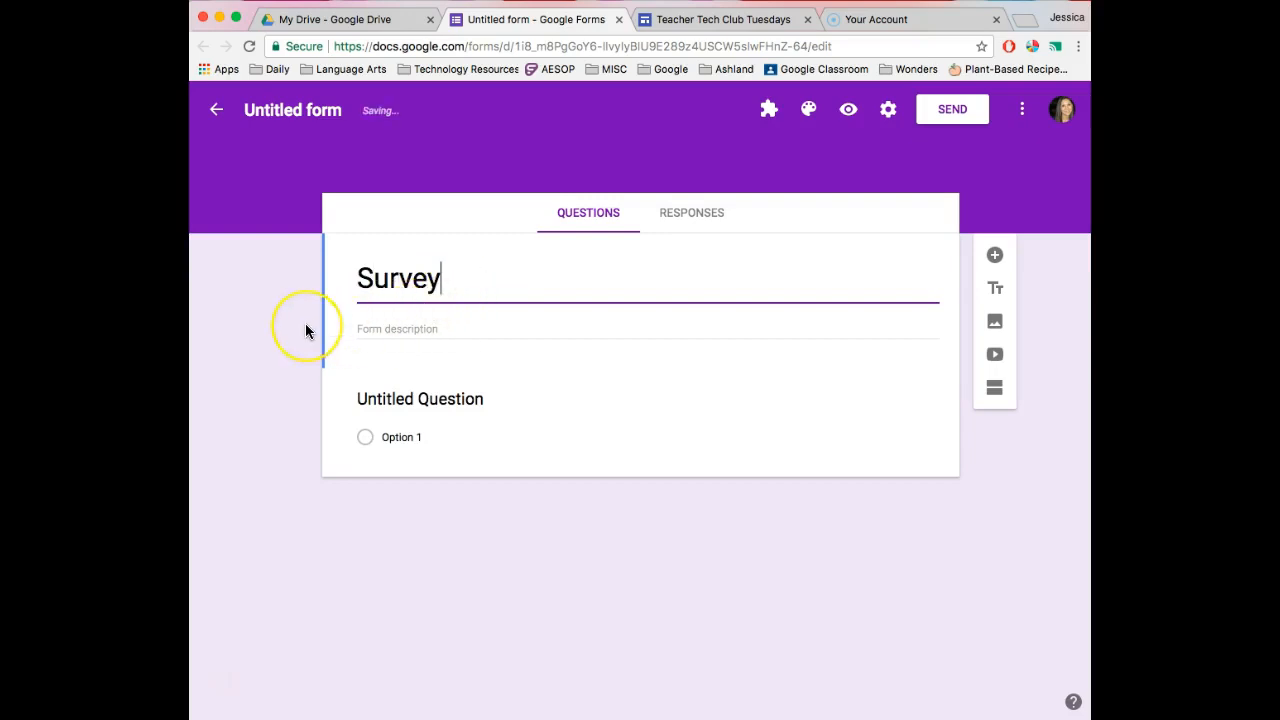
{"action": "left_click", "coordinate": [305, 324]}
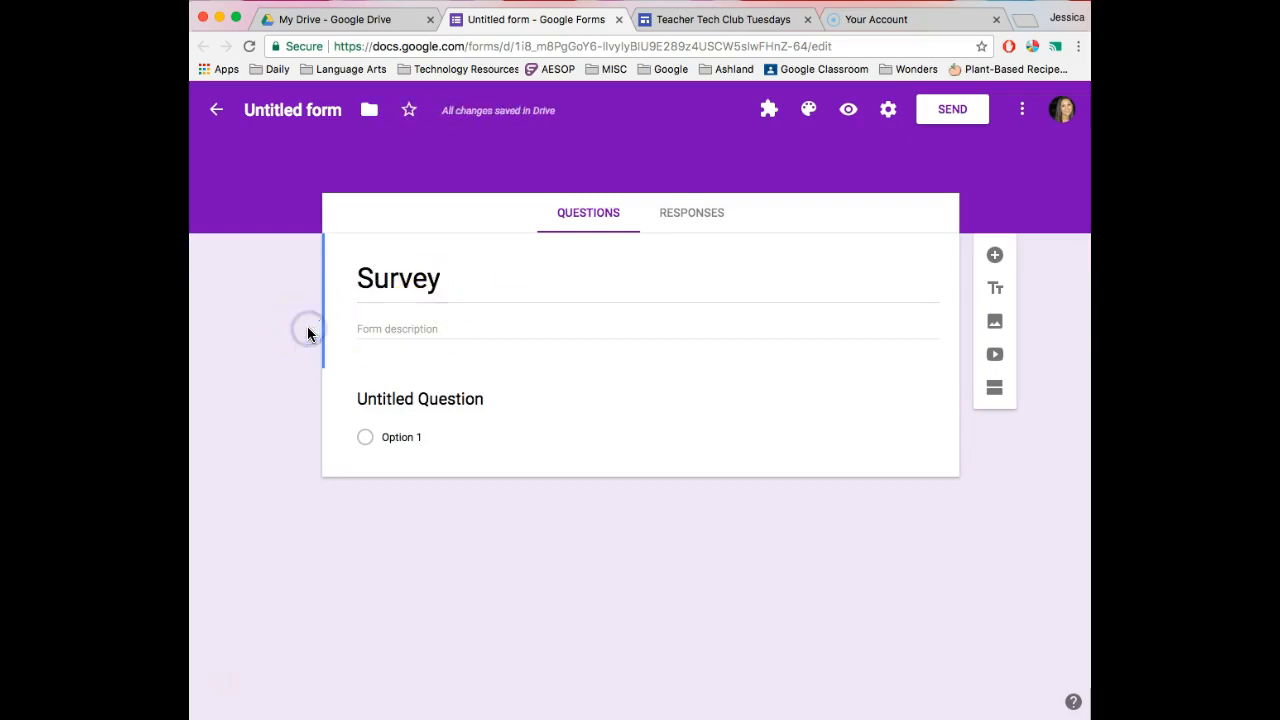
{"action": "left_click", "coordinate": [317, 111]}
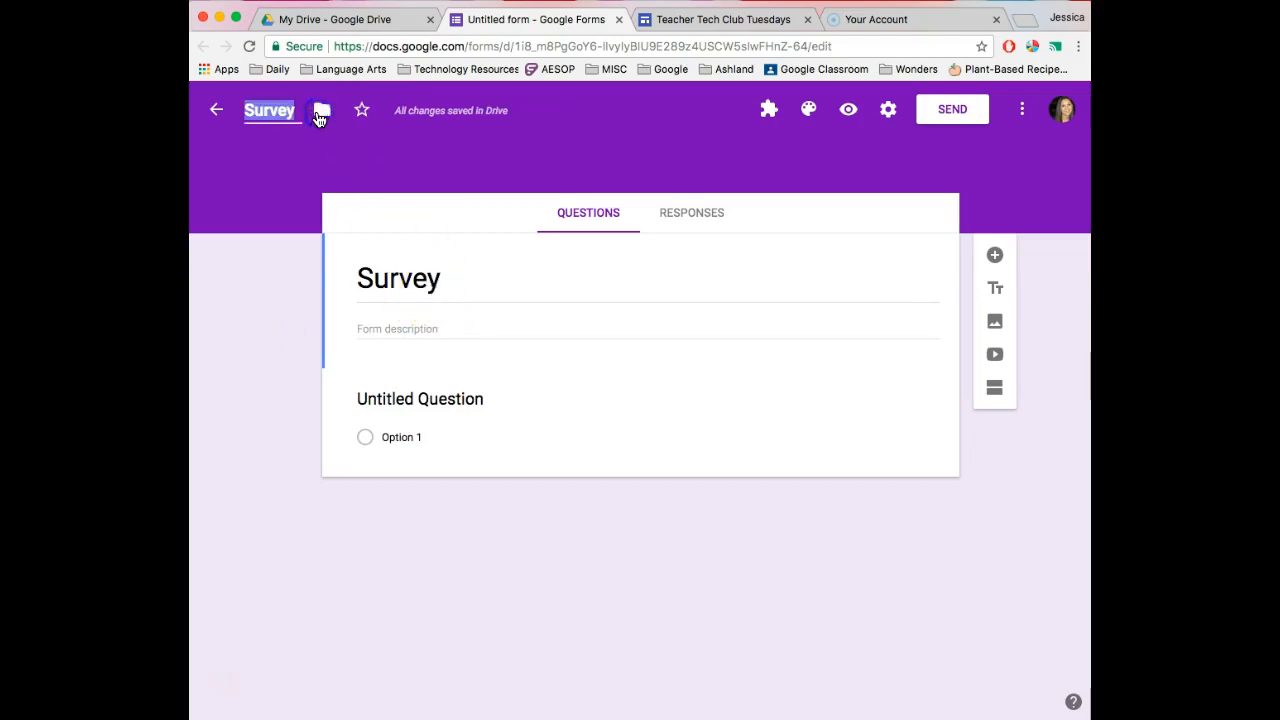
{"action": "left_click", "coordinate": [306, 263]}
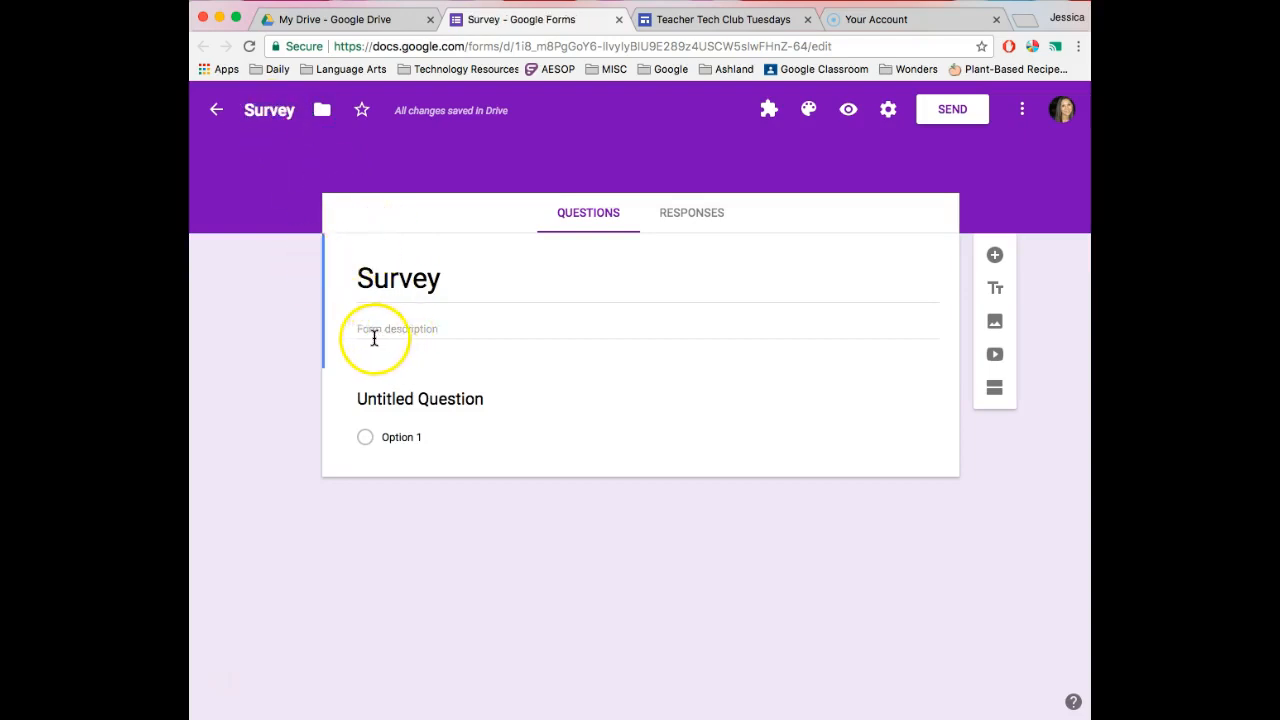
Enter the form description "How did you prepare for today's assessment."
{"action": "left_click", "coordinate": [407, 329]}
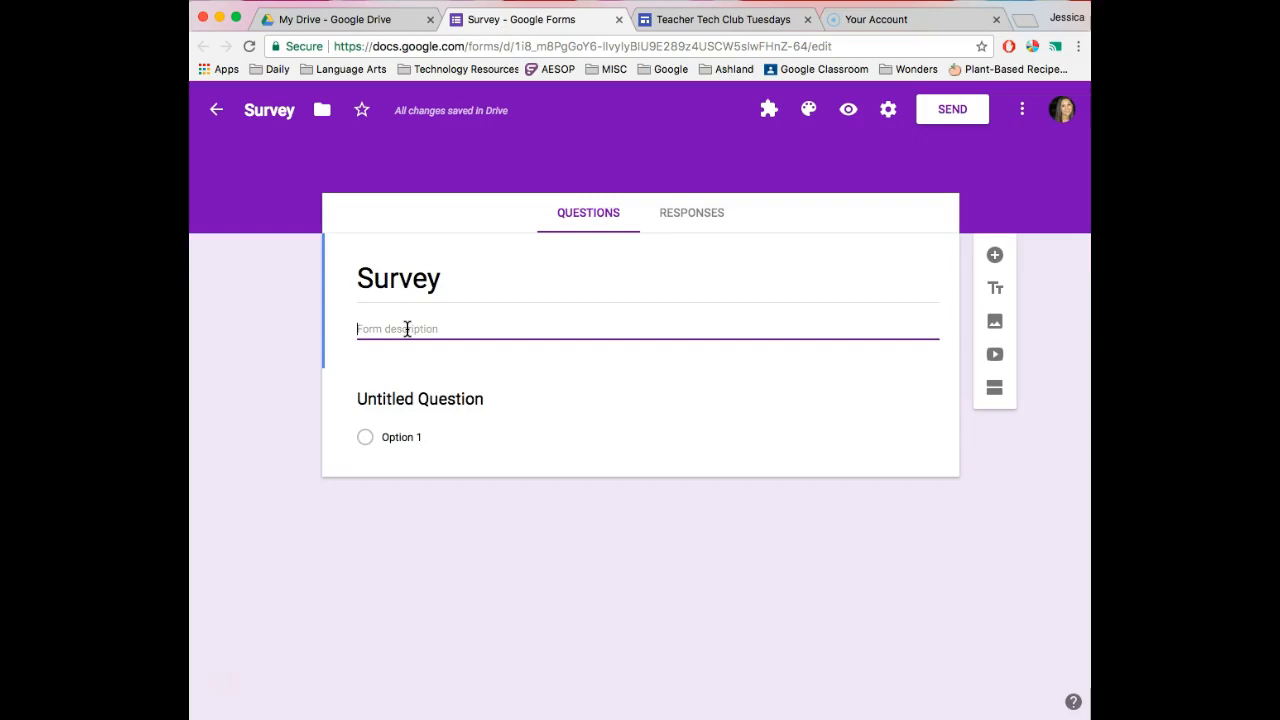
{"action": "type", "text": "Ho"}
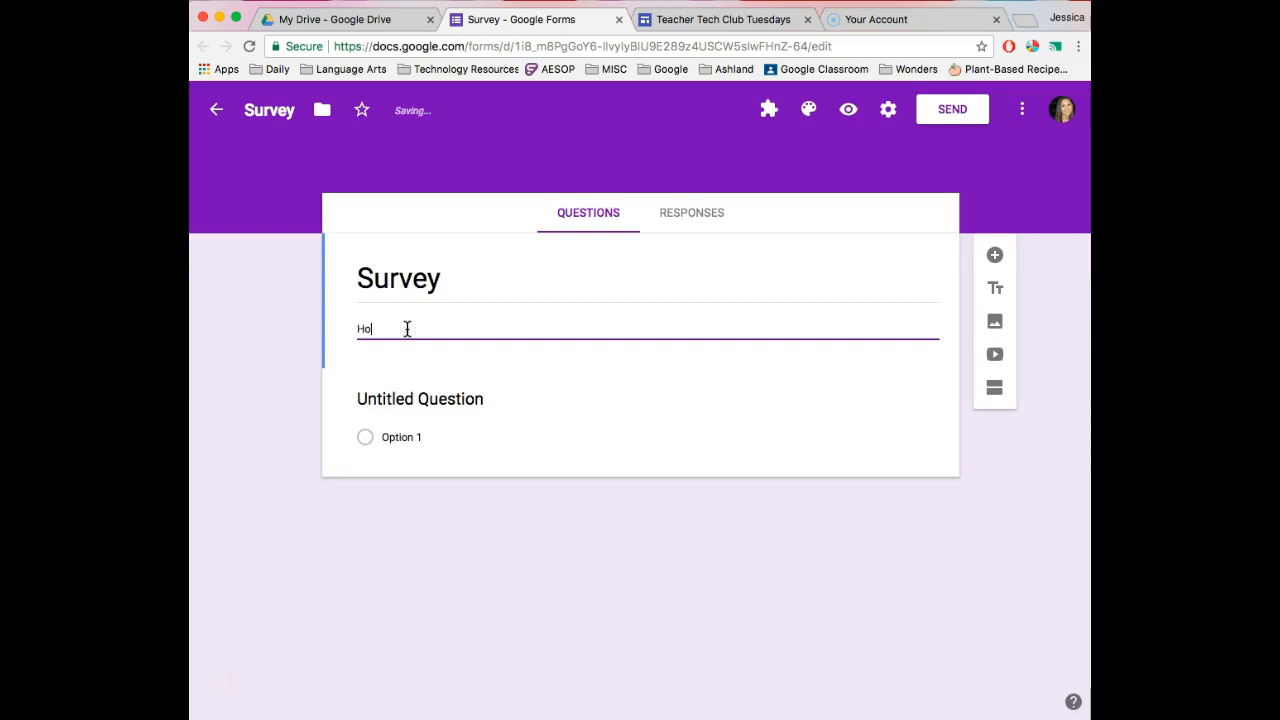
{"action": "type", "text": "w did you prepare for tod"}
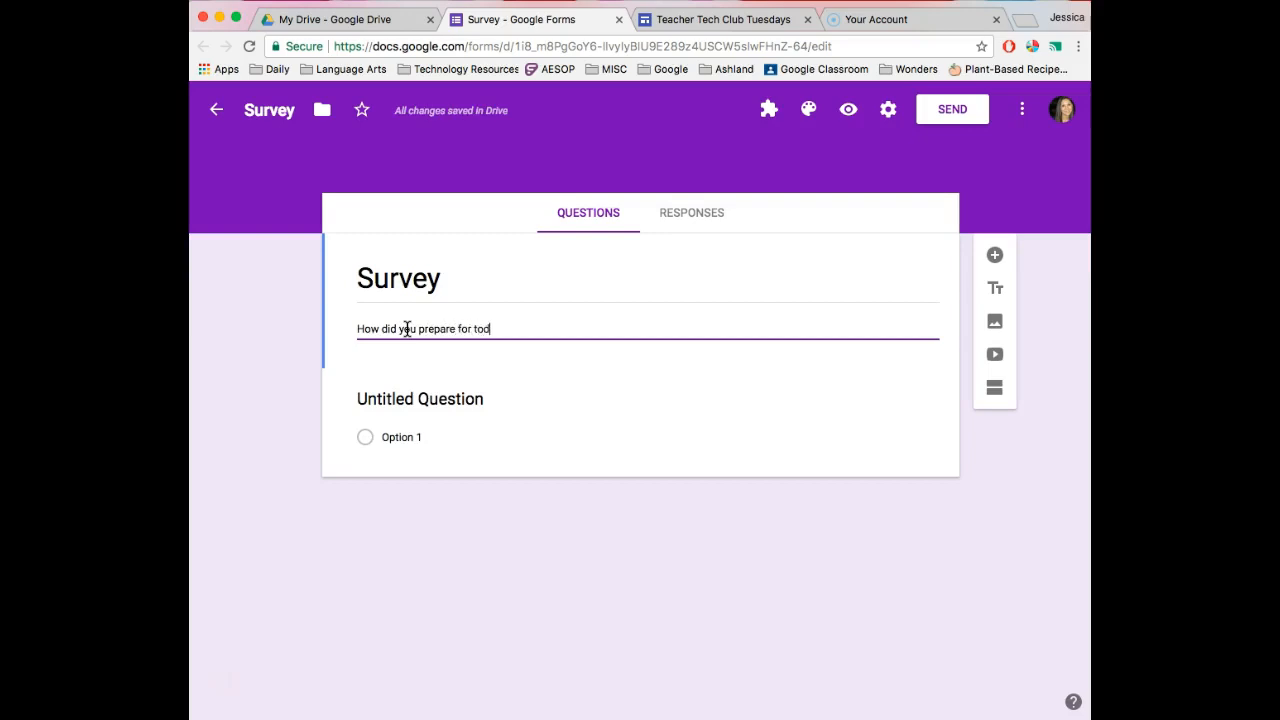
{"action": "type", "text": "ay's assessment."}
{"action": "left_click", "coordinate": [314, 409]}
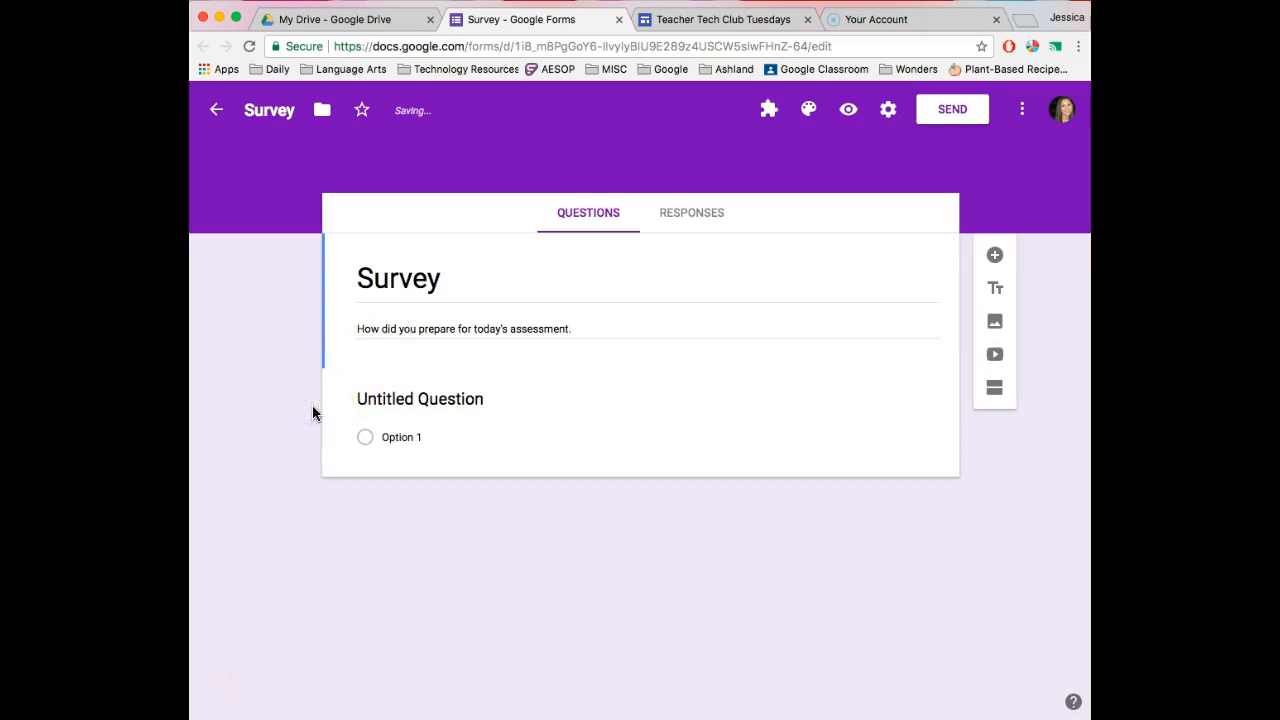
Name the first question "First Name" and set its type to Short answer
{"action": "left_click", "coordinate": [409, 400]}
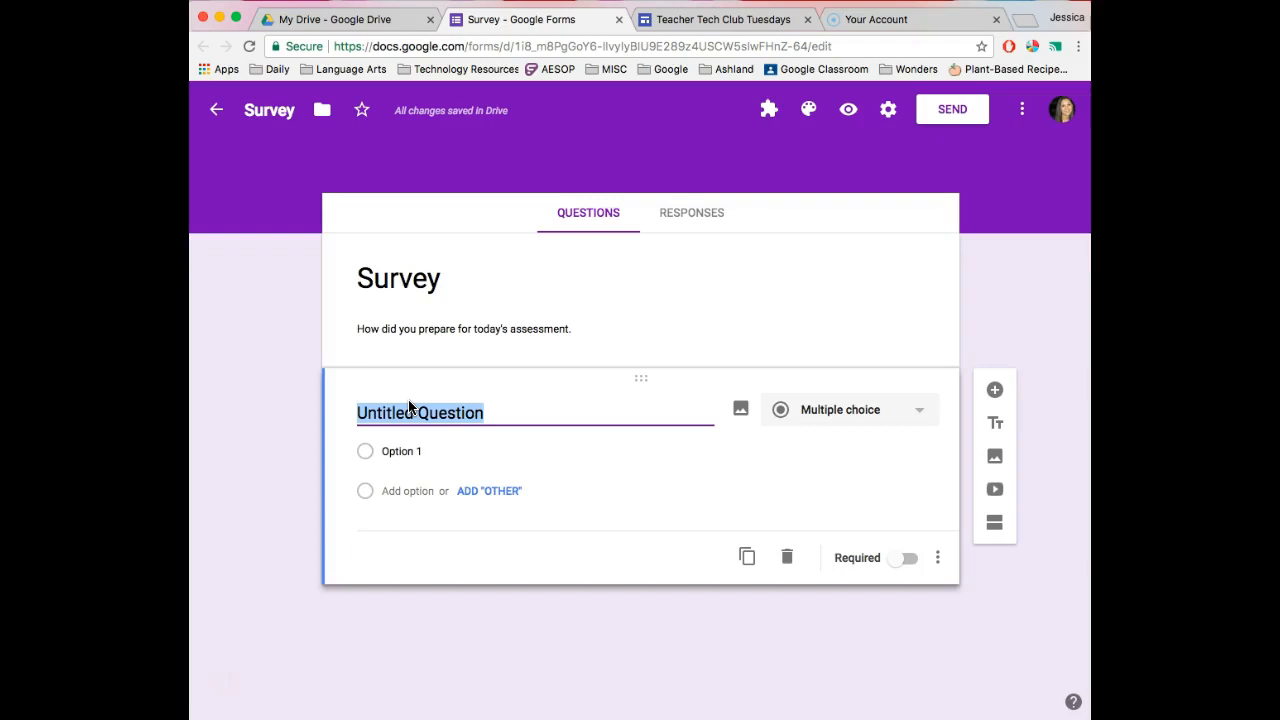
{"action": "type", "text": "First Name"}
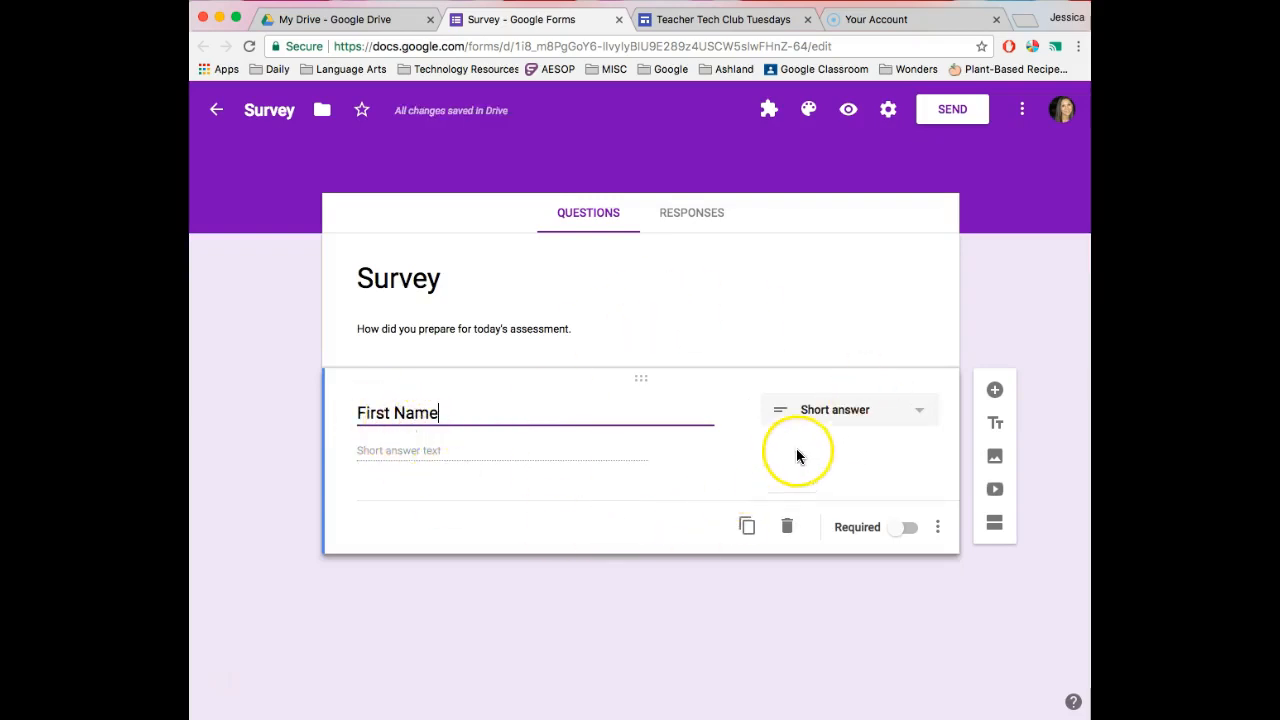
{"action": "left_click", "coordinate": [835, 422]}
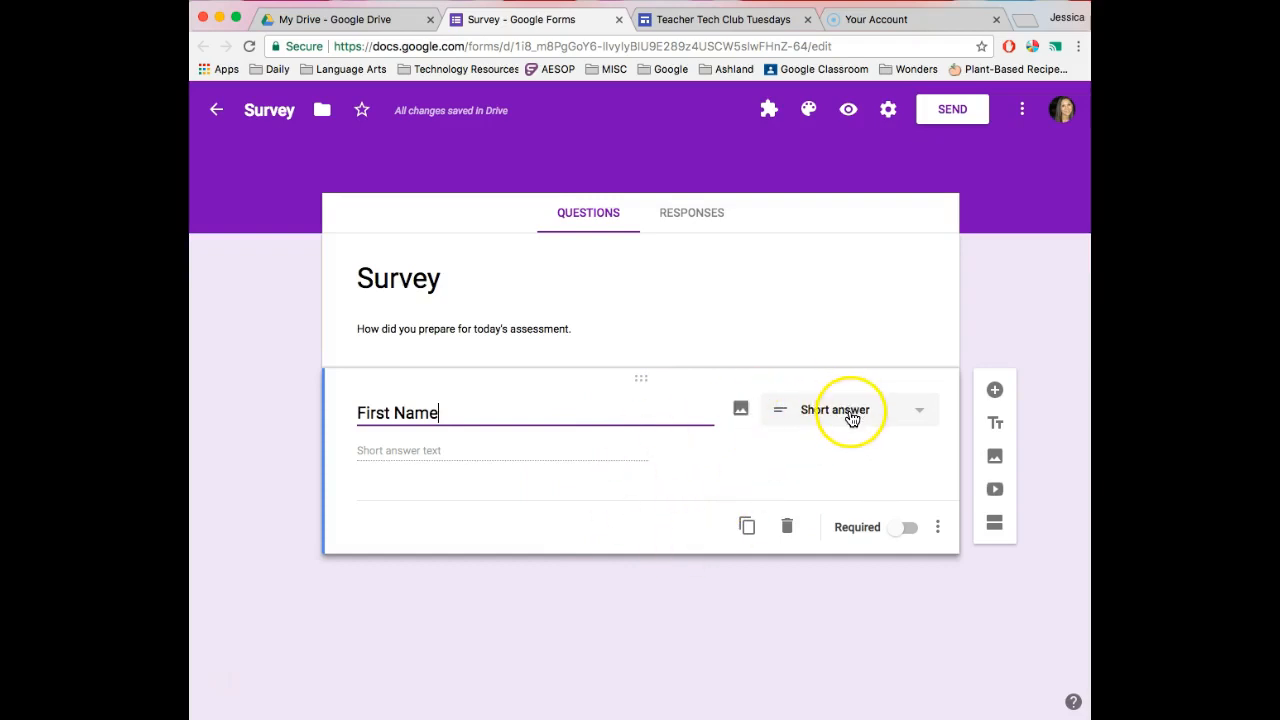
{"action": "left_click", "coordinate": [903, 415]}
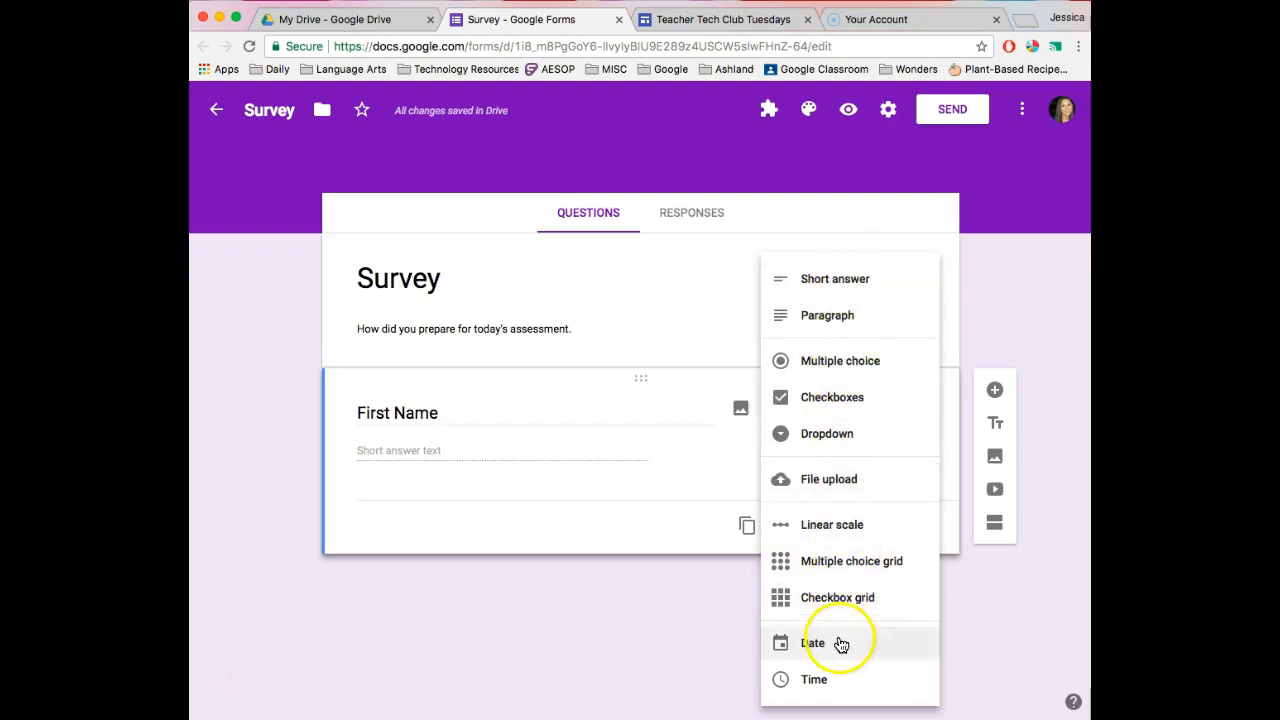
{"action": "left_click", "coordinate": [851, 289]}
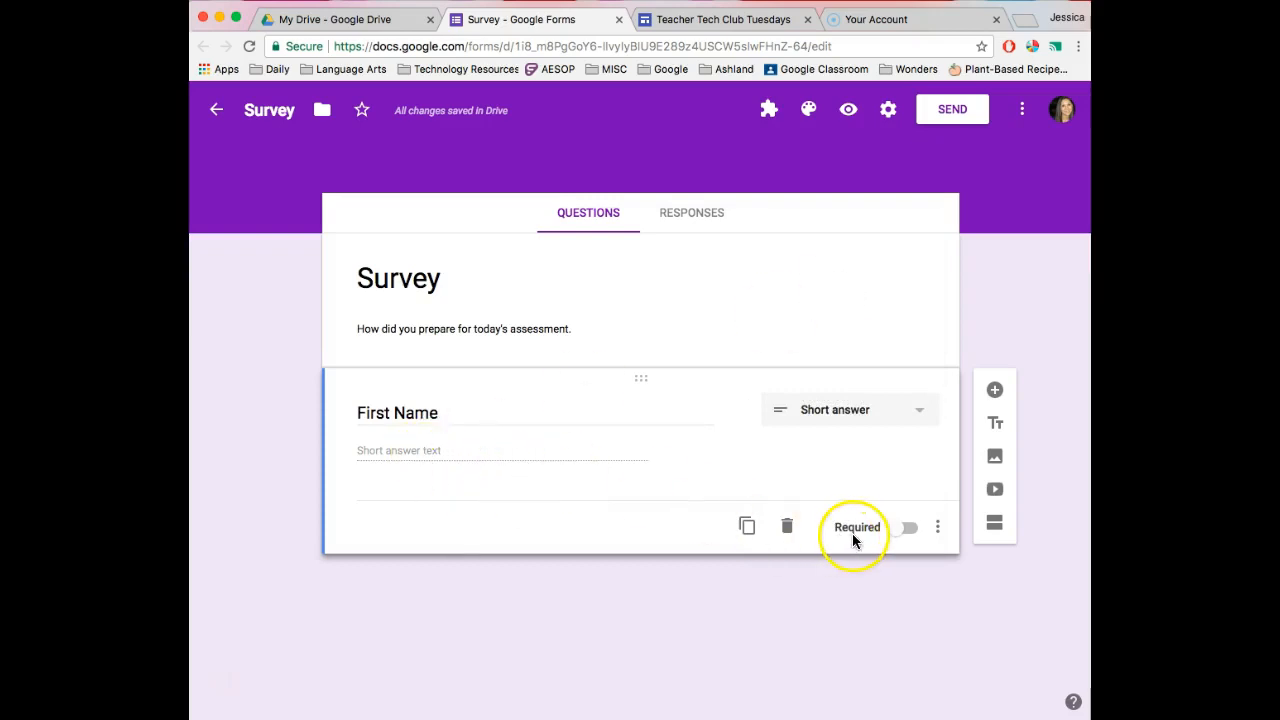
Make the First Name question required
{"action": "left_click", "coordinate": [898, 536]}
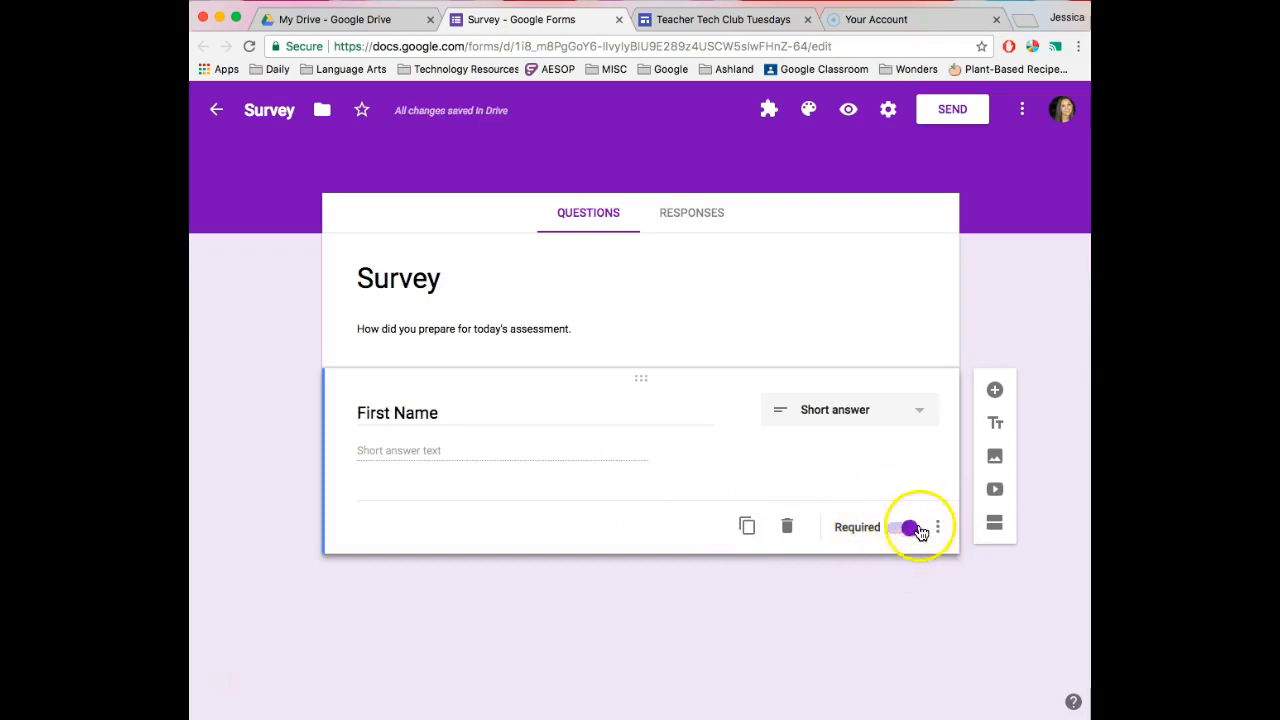
{"action": "left_click", "coordinate": [910, 532]}
{"action": "left_click", "coordinate": [904, 531]}
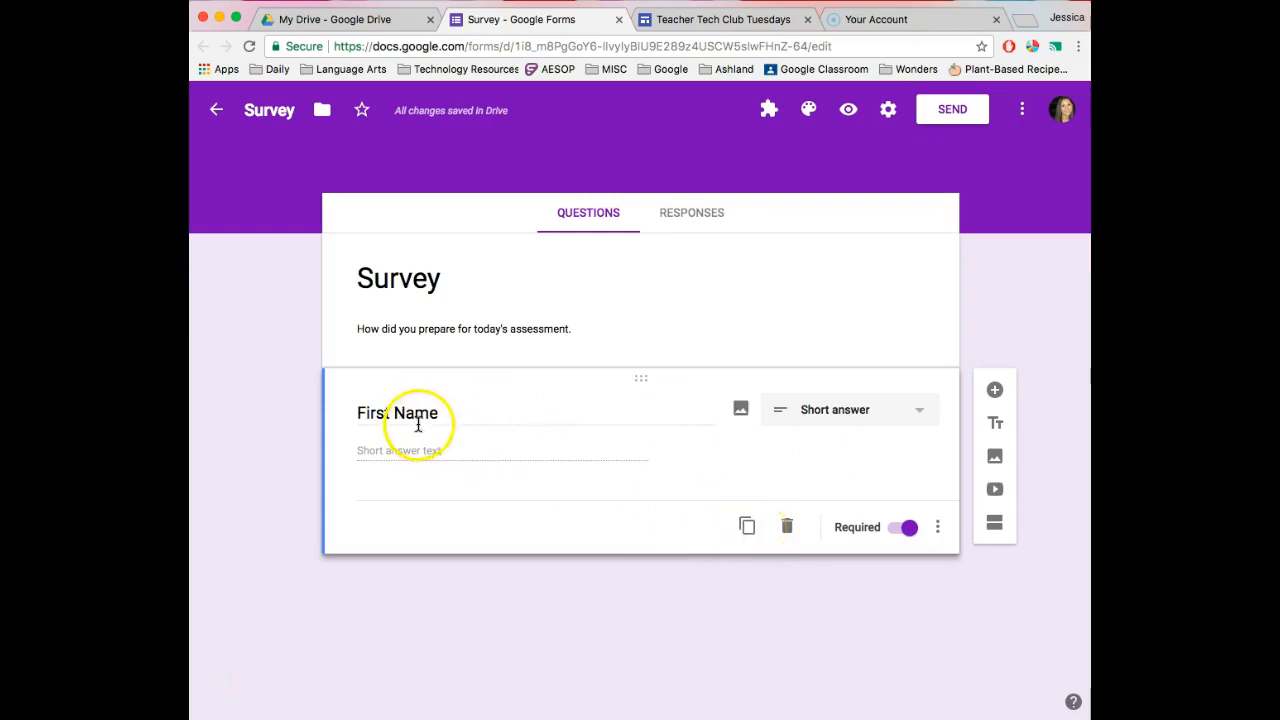
Duplicate the First Name question and retitle the copy "Last Name"
{"action": "left_click", "coordinate": [746, 527]}
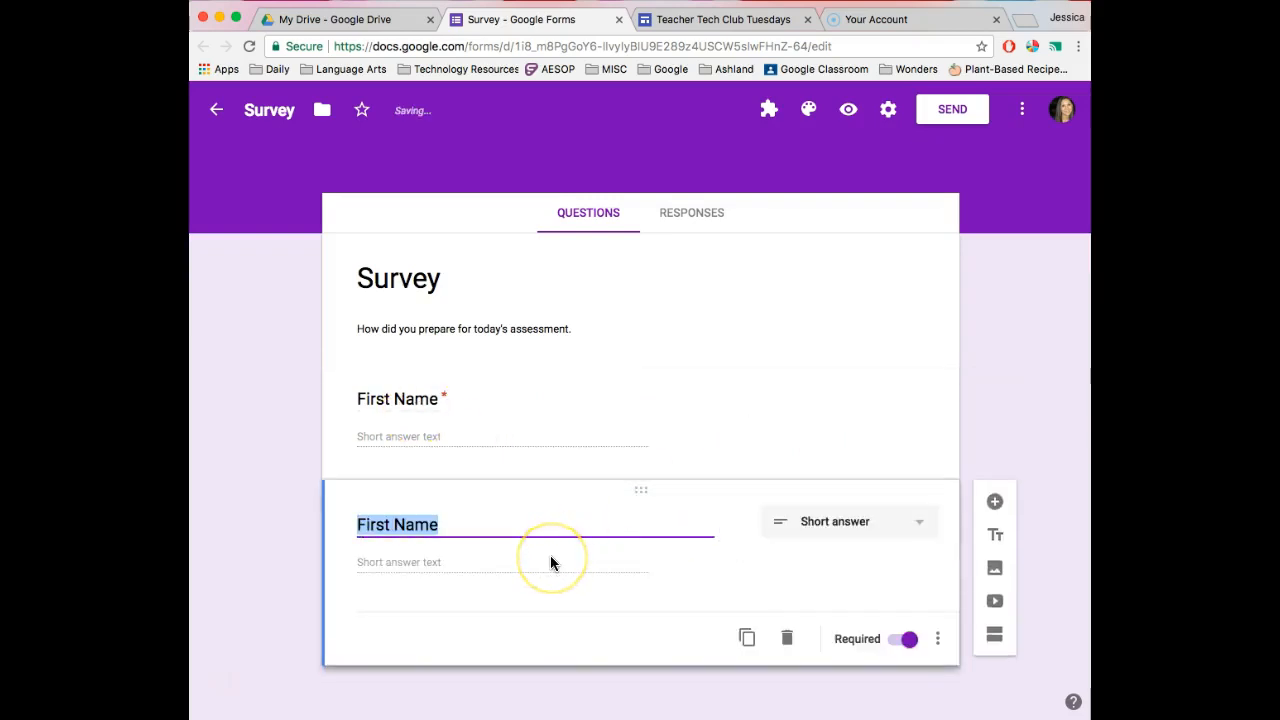
{"action": "double_click", "coordinate": [380, 526]}
{"action": "type", "text": "Last"}
{"action": "left_click", "coordinate": [282, 546]}
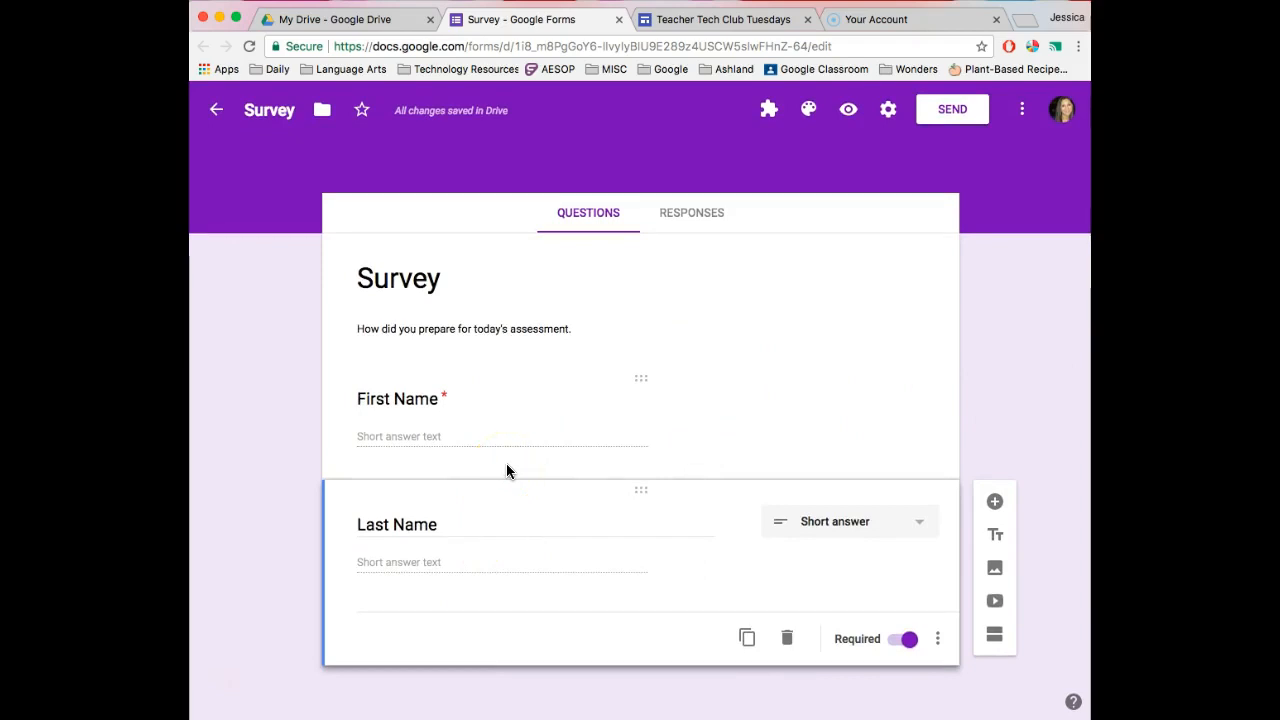
Add a Linear scale question reading "1. How confident do you feel about how you did on today's assessment?"
{"action": "left_click", "coordinate": [996, 508]}
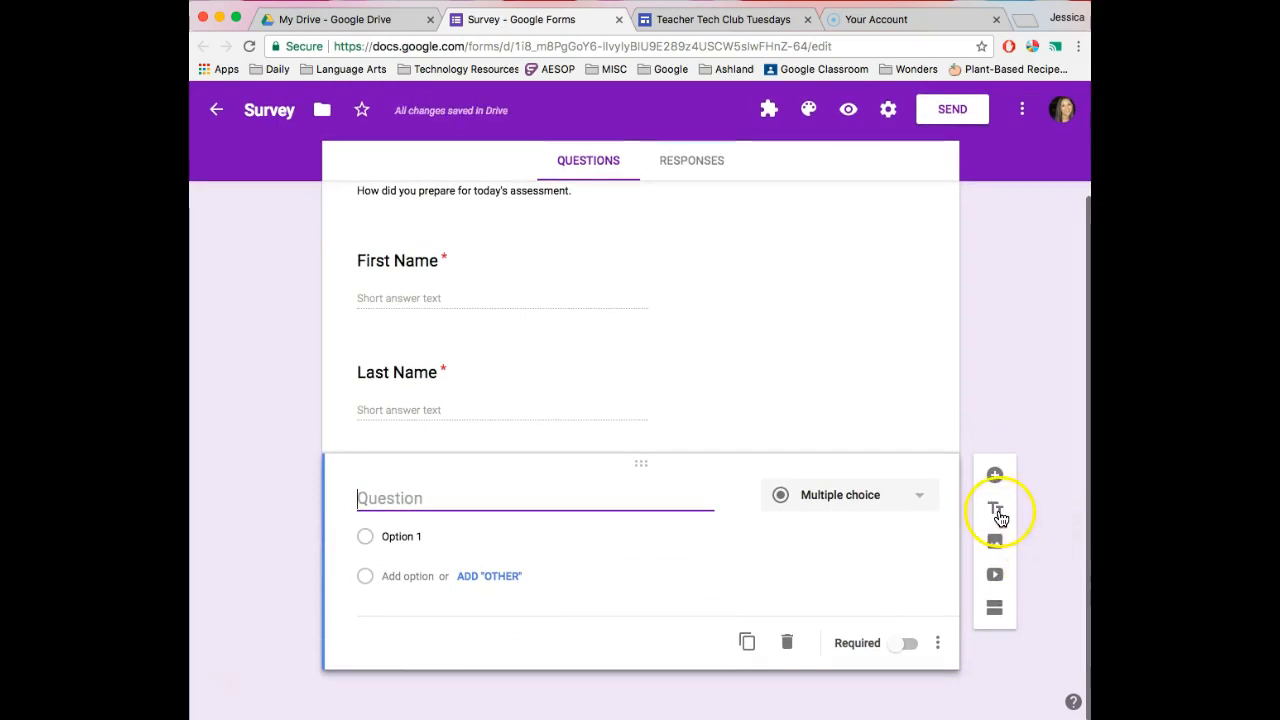
{"action": "left_click", "coordinate": [997, 511]}
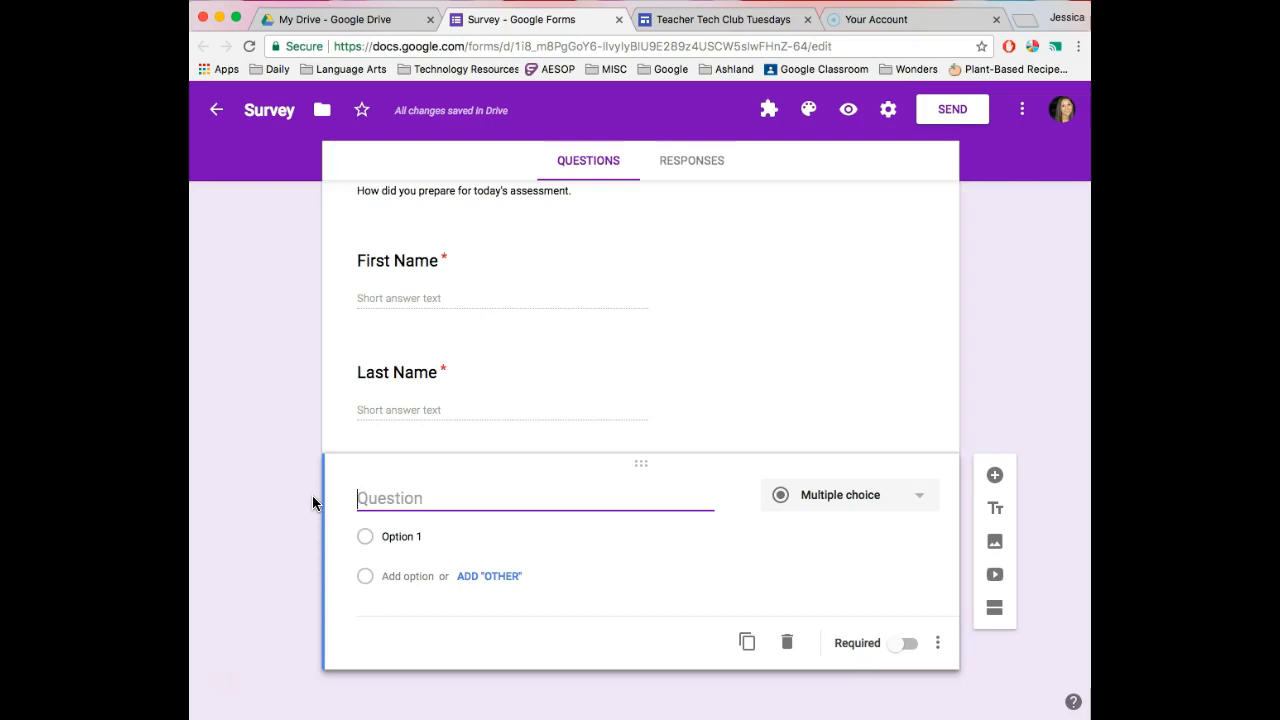
{"action": "type", "text": "1. How con"}
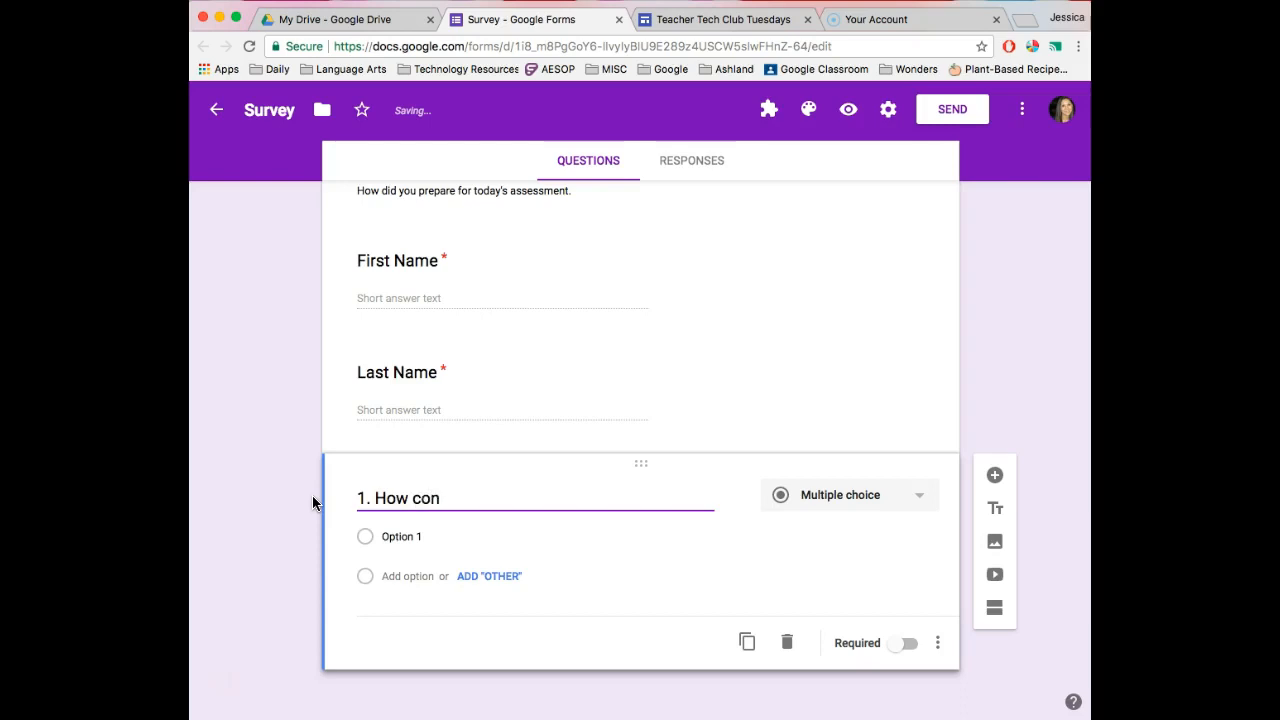
{"action": "type", "text": "fident did"}
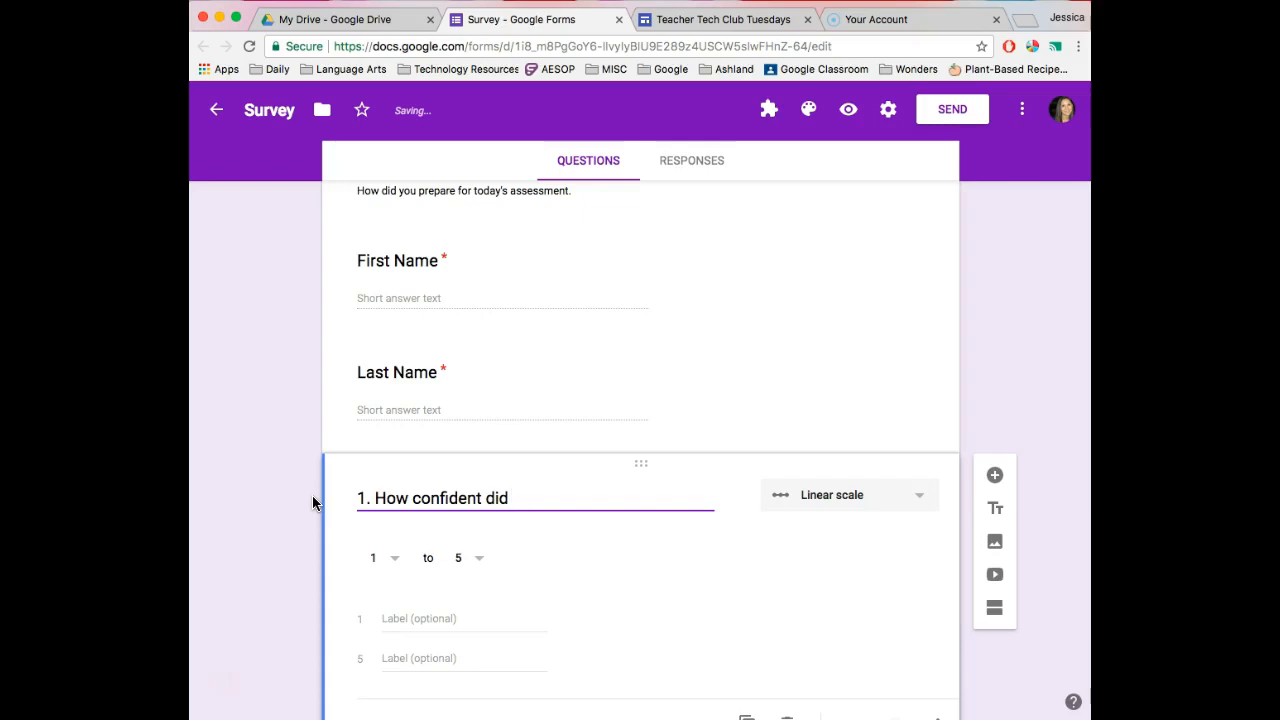
{"action": "key", "text": "BackSpace"}
{"action": "key", "text": "BackSpace"}
{"action": "type", "text": "o you "}
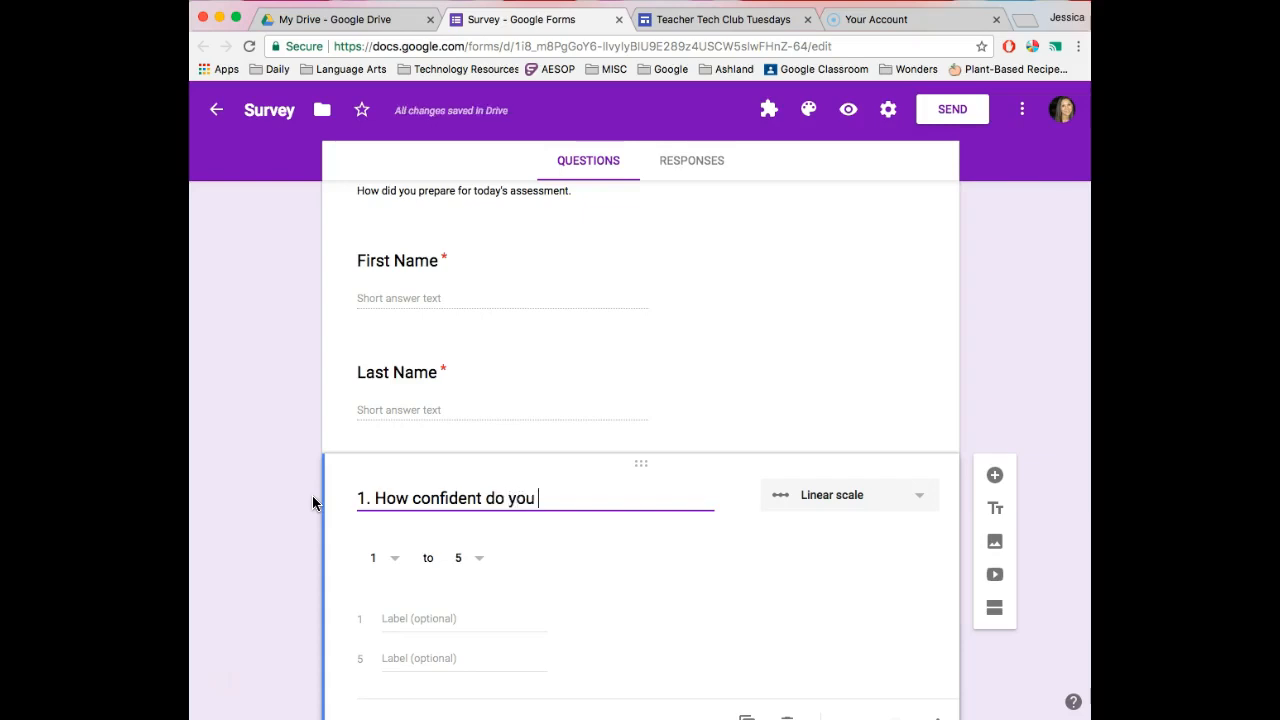
{"action": "type", "text": "feel abo"}
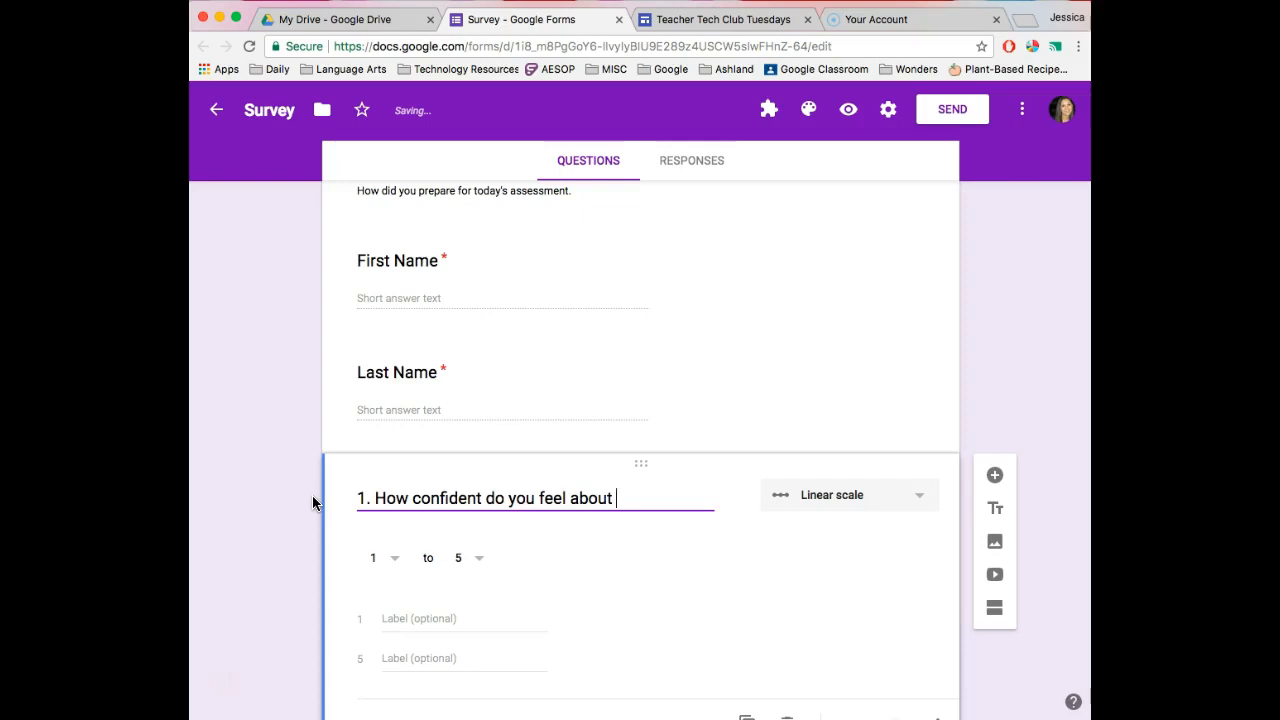
{"action": "type", "text": "ut how you did on"}
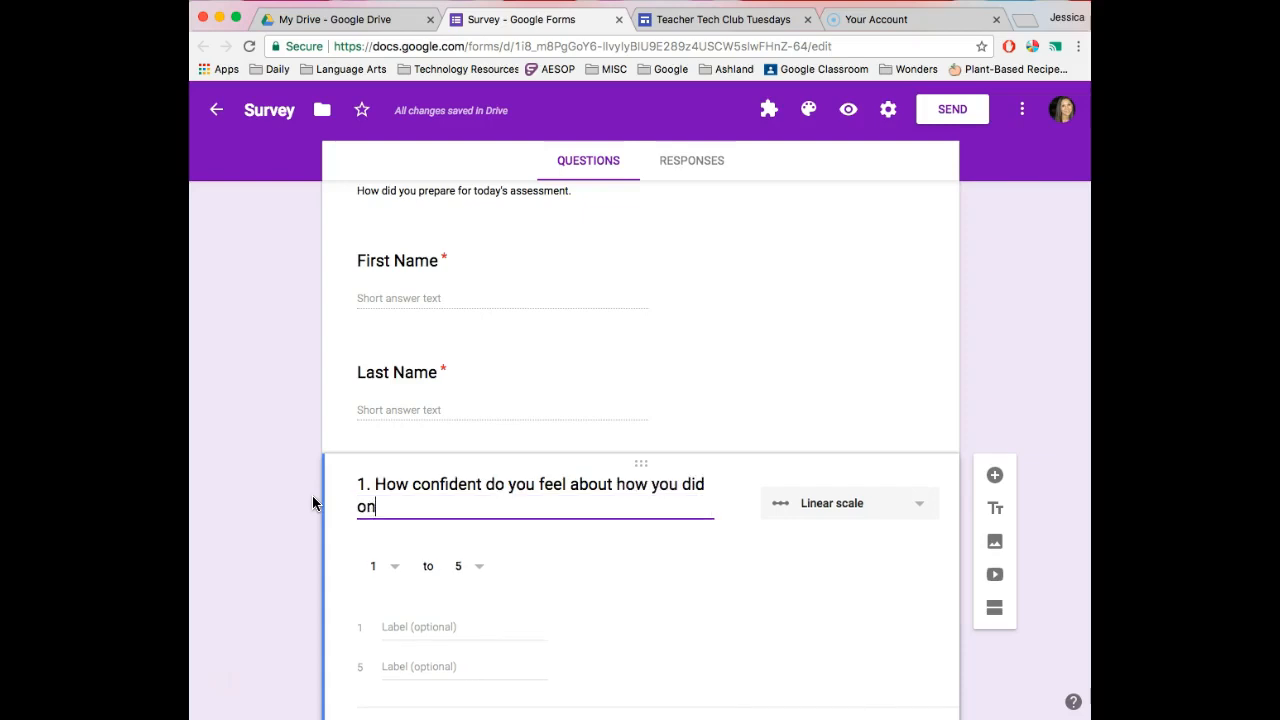
{"action": "type", "text": " today's a"}
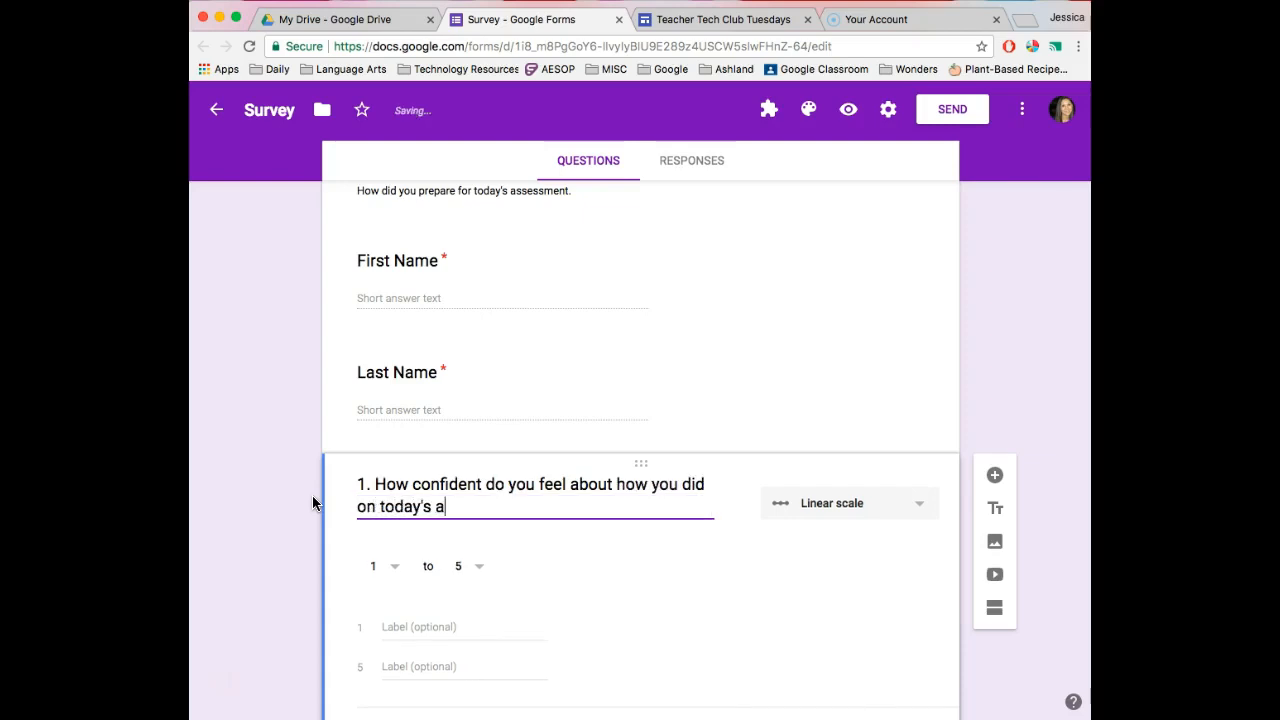
{"action": "type", "text": "ssessment?"}
{"action": "left_click", "coordinate": [296, 550]}
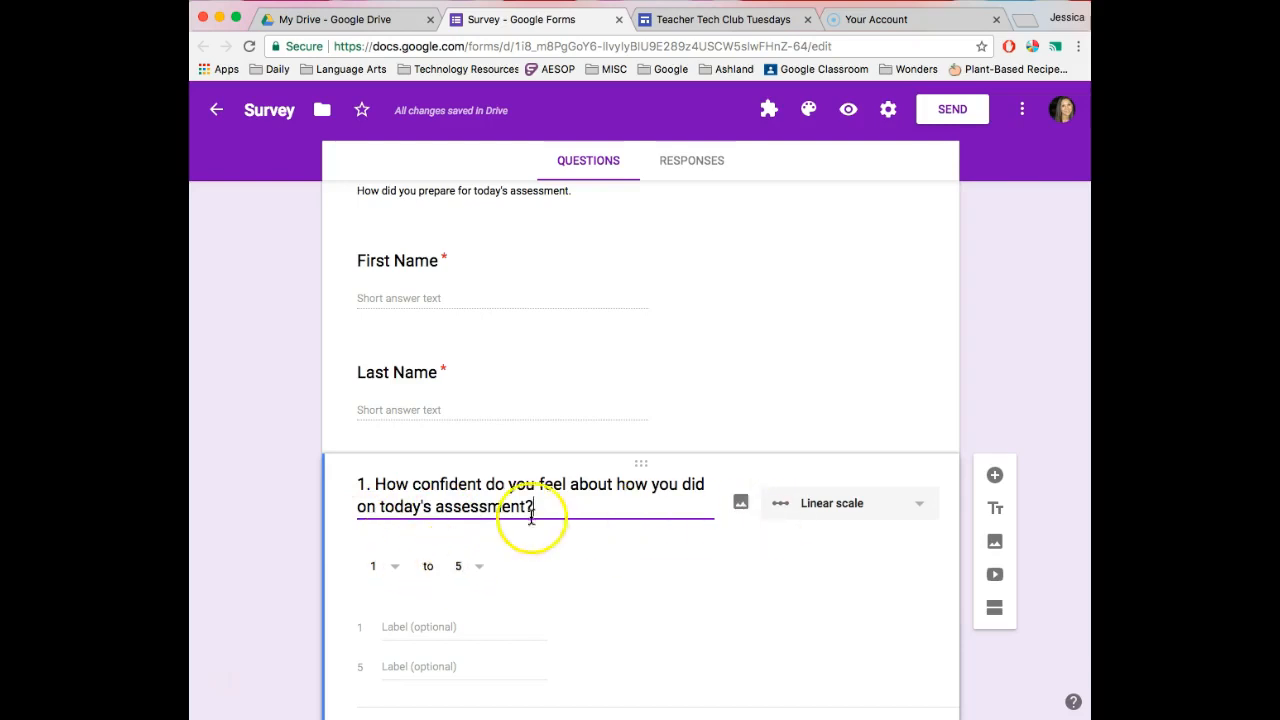
{"action": "left_click", "coordinate": [808, 506]}
{"action": "left_click", "coordinate": [818, 505]}
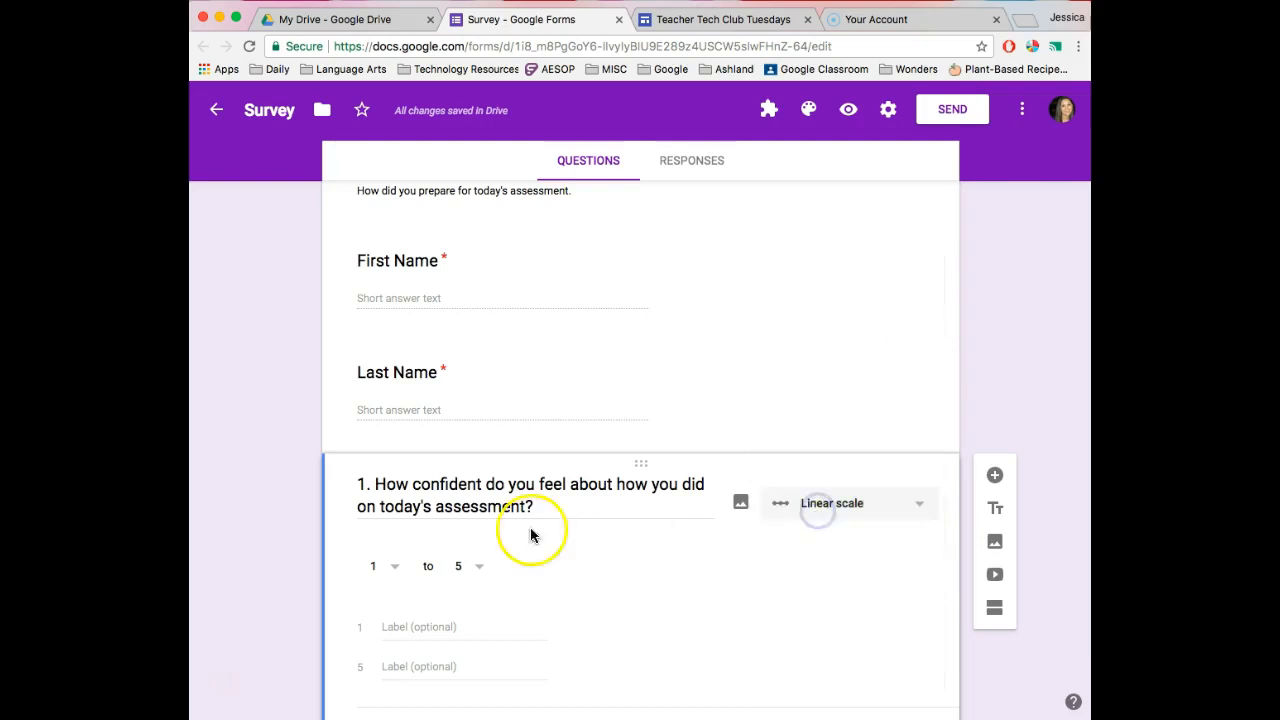
Reword the start of the confidence question to "1. On a scale of 1-5 how confident", keeping the rest of the text
{"action": "triple_click", "coordinate": [386, 484]}
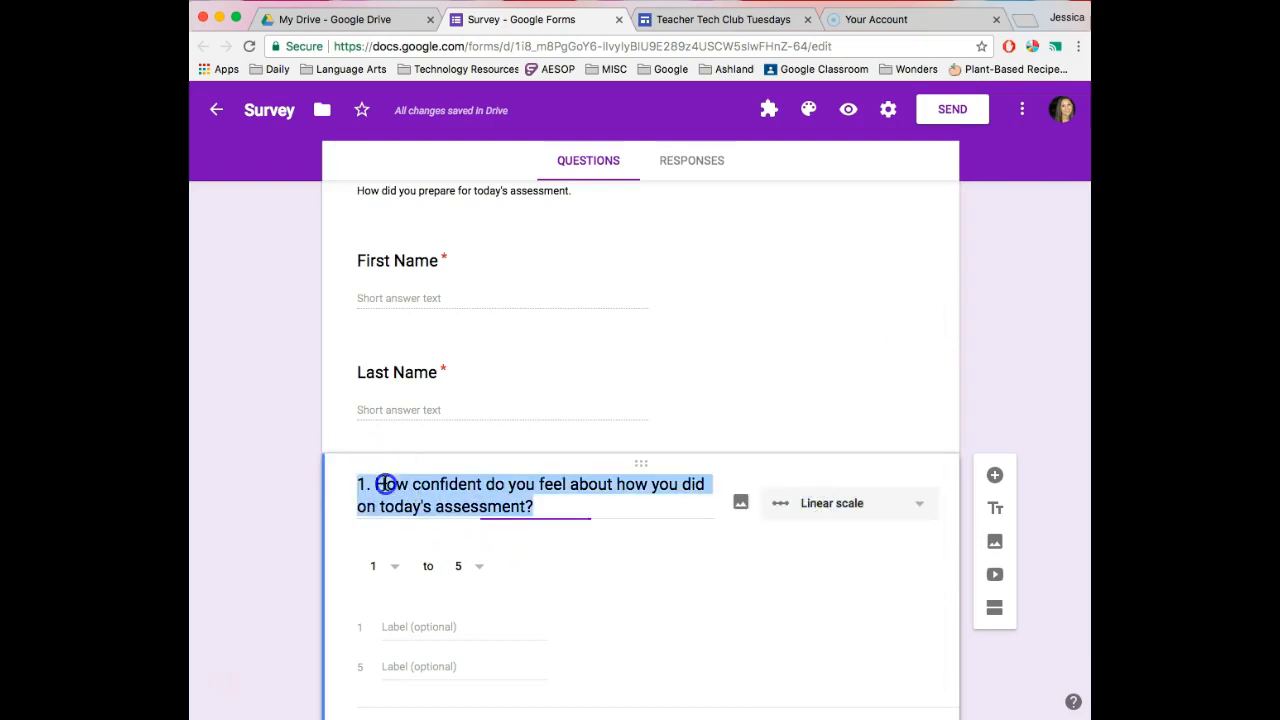
{"action": "left_click", "coordinate": [386, 484]}
{"action": "key", "text": "BackSpace"}
{"action": "type", "text": "On a scale of 1"}
{"action": "type", "text": "ow con"}
{"action": "key", "text": "BackSpace"}
{"action": "key", "text": "BackSpace"}
{"action": "type", "text": "1-5 h"}
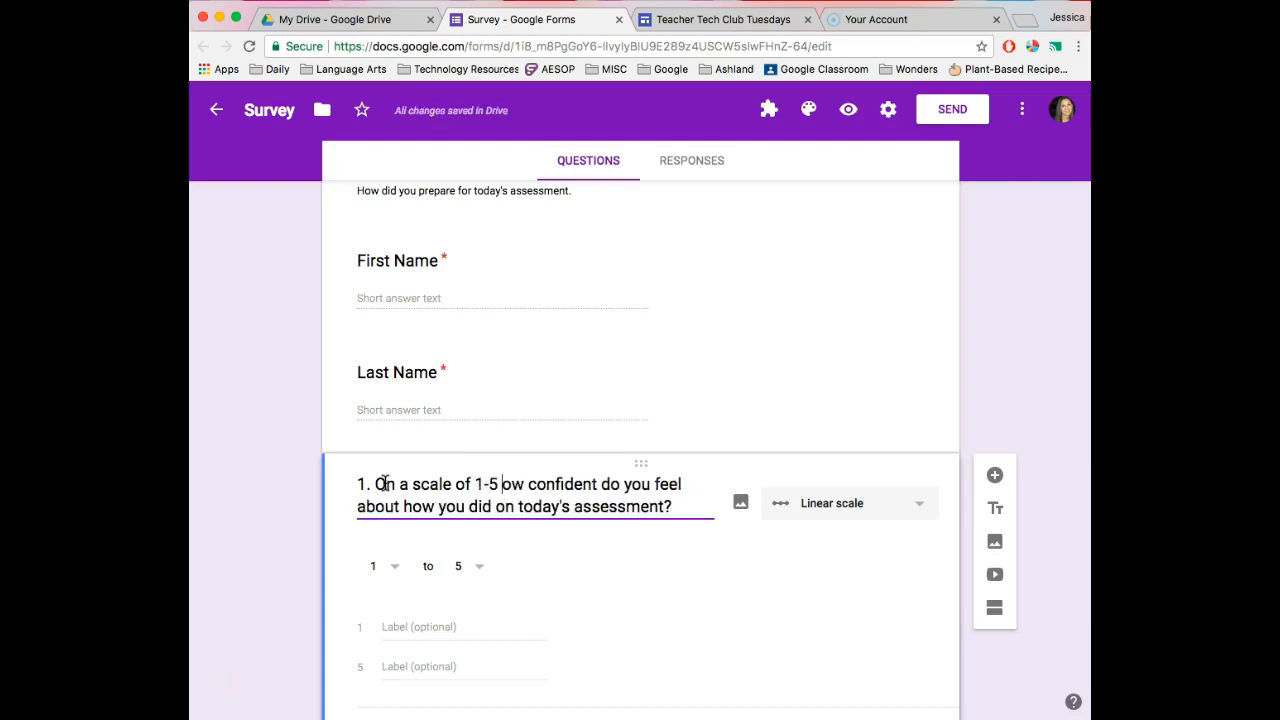
Label the low end (1) of the confidence scale "I did NOT feel confident about today's assessment"
{"action": "left_click", "coordinate": [296, 540]}
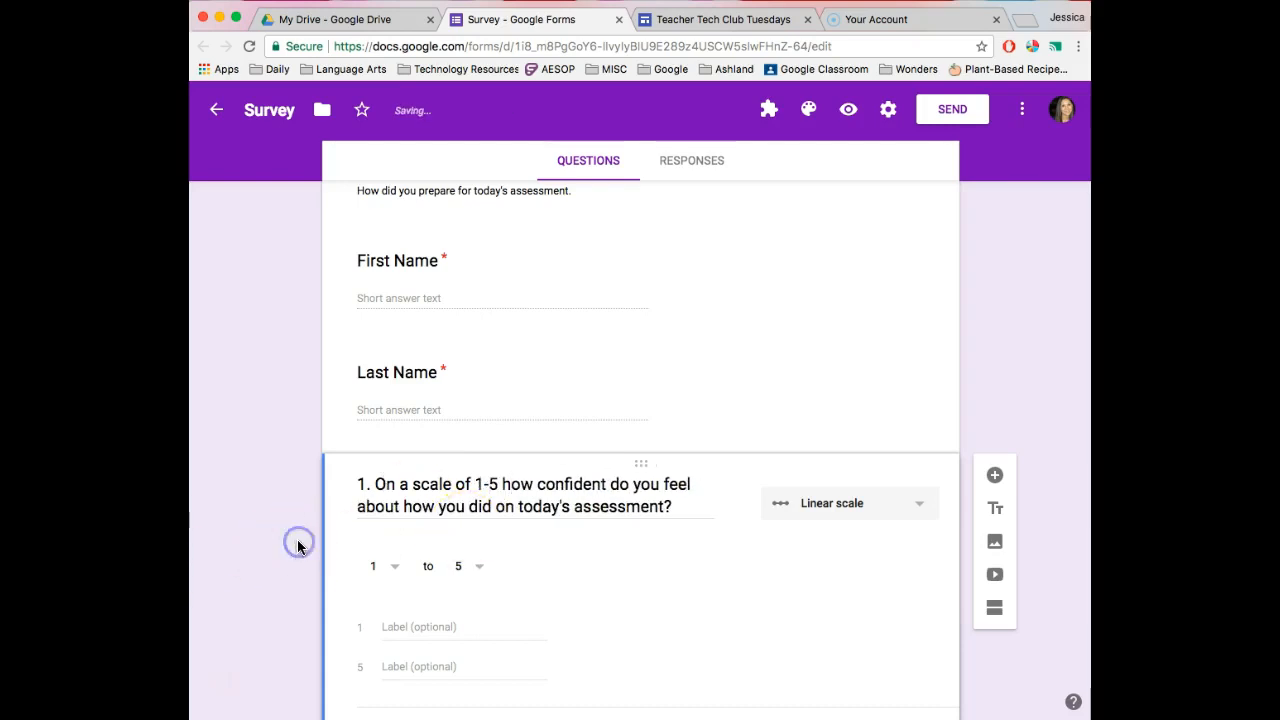
{"action": "scroll", "coordinate": [297, 541], "scroll_direction": "down", "scroll_amount": 2}
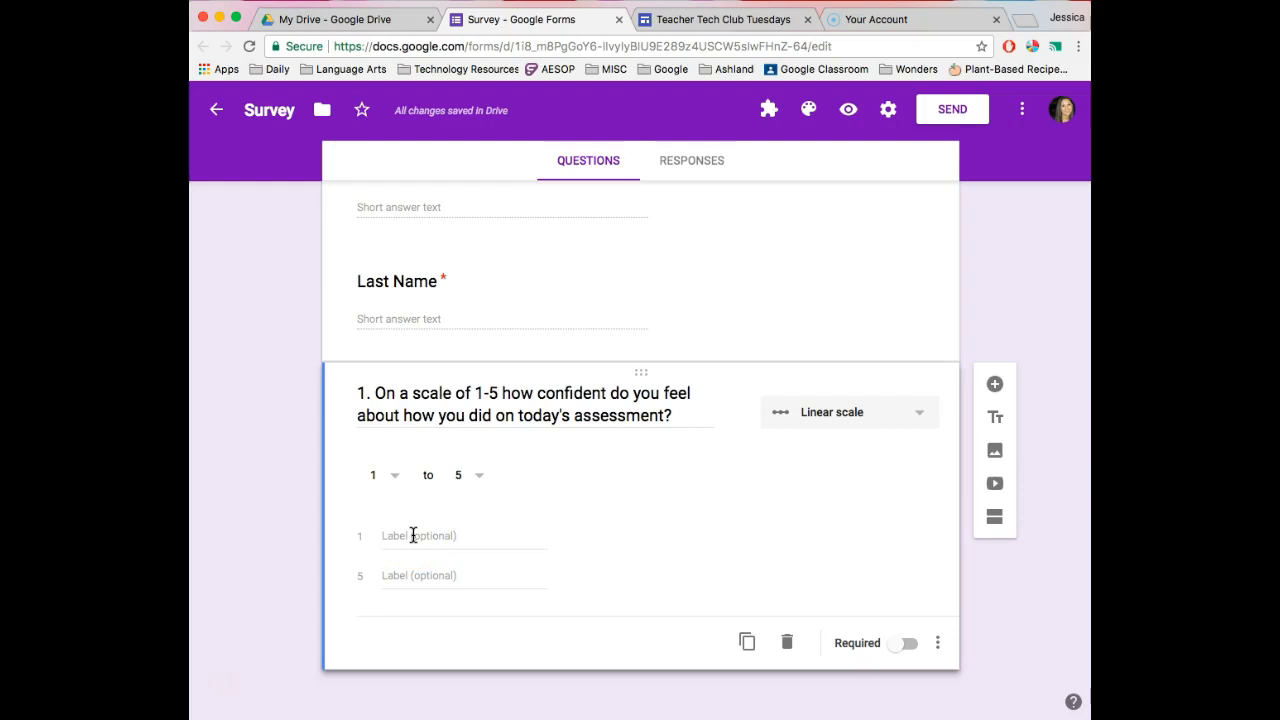
{"action": "left_click", "coordinate": [413, 535]}
{"action": "type", "text": "I d"}
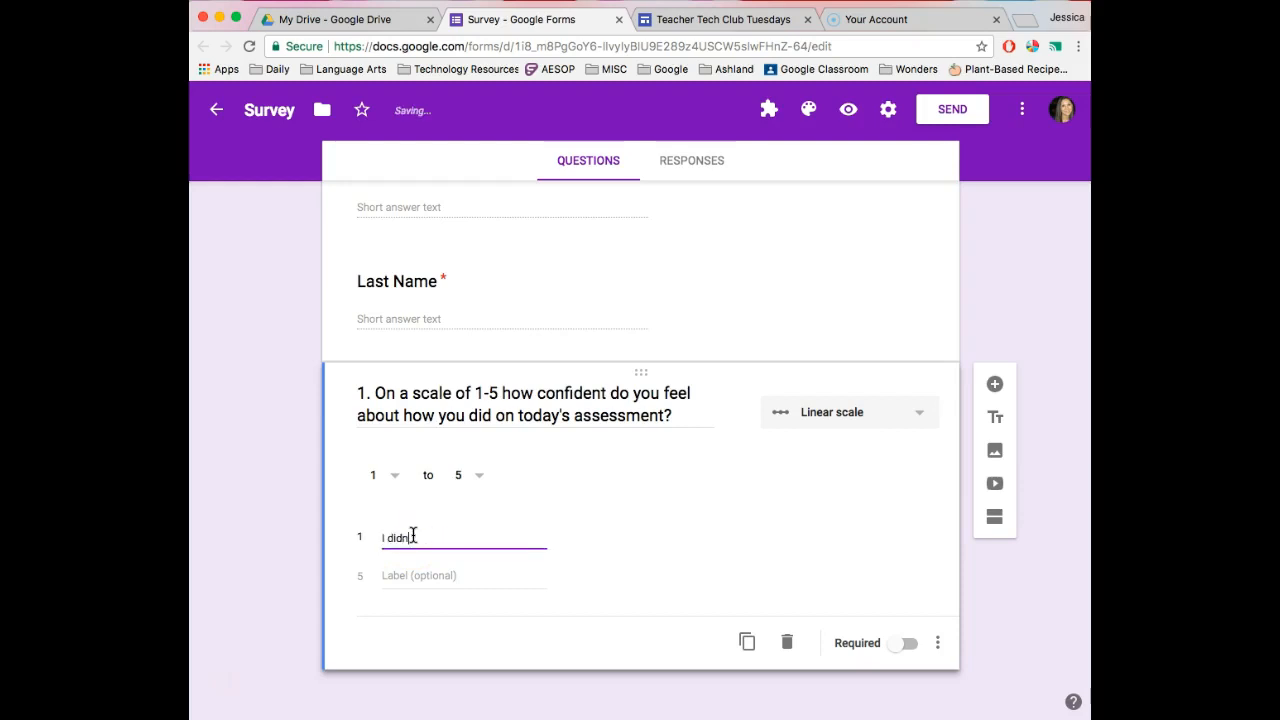
{"action": "type", "text": "id no"}
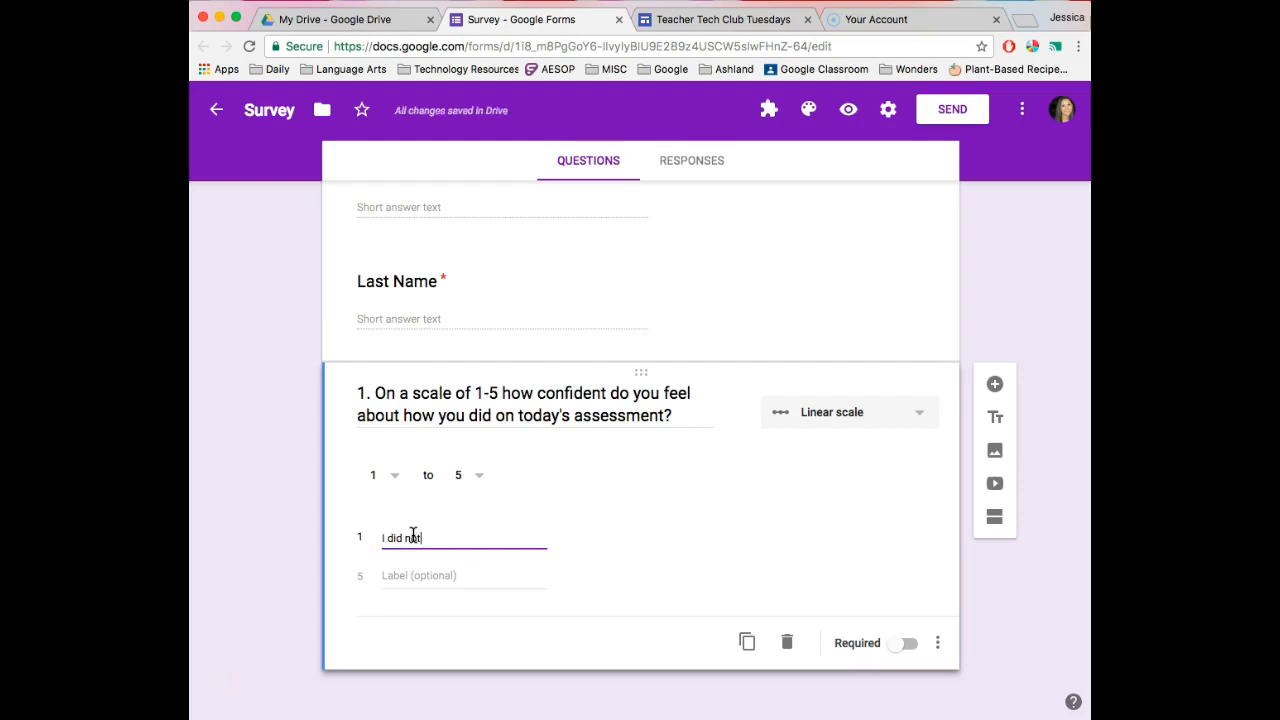
{"action": "type", "text": "T feel confident about today's ass"}
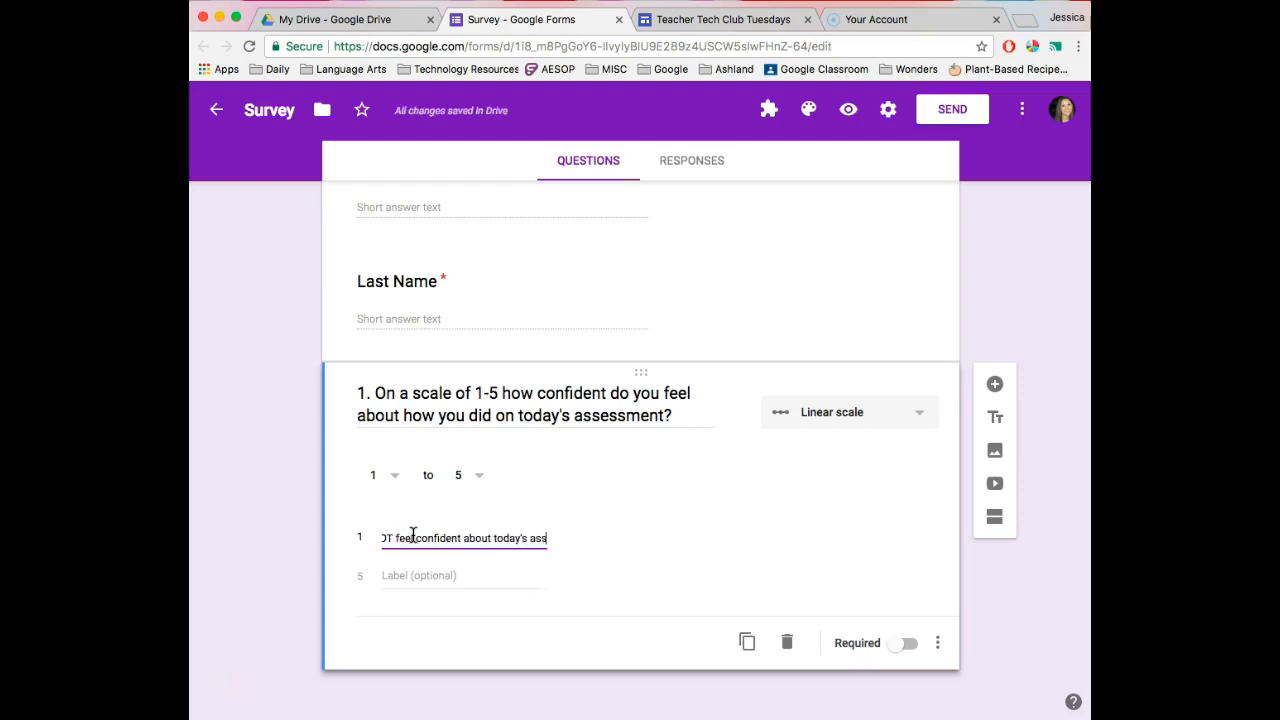
{"action": "type", "text": "essment"}
Label the high end (5) of the scale "I felt very confident about today's assessment" and make the confidence question required
{"action": "left_click", "coordinate": [411, 577]}
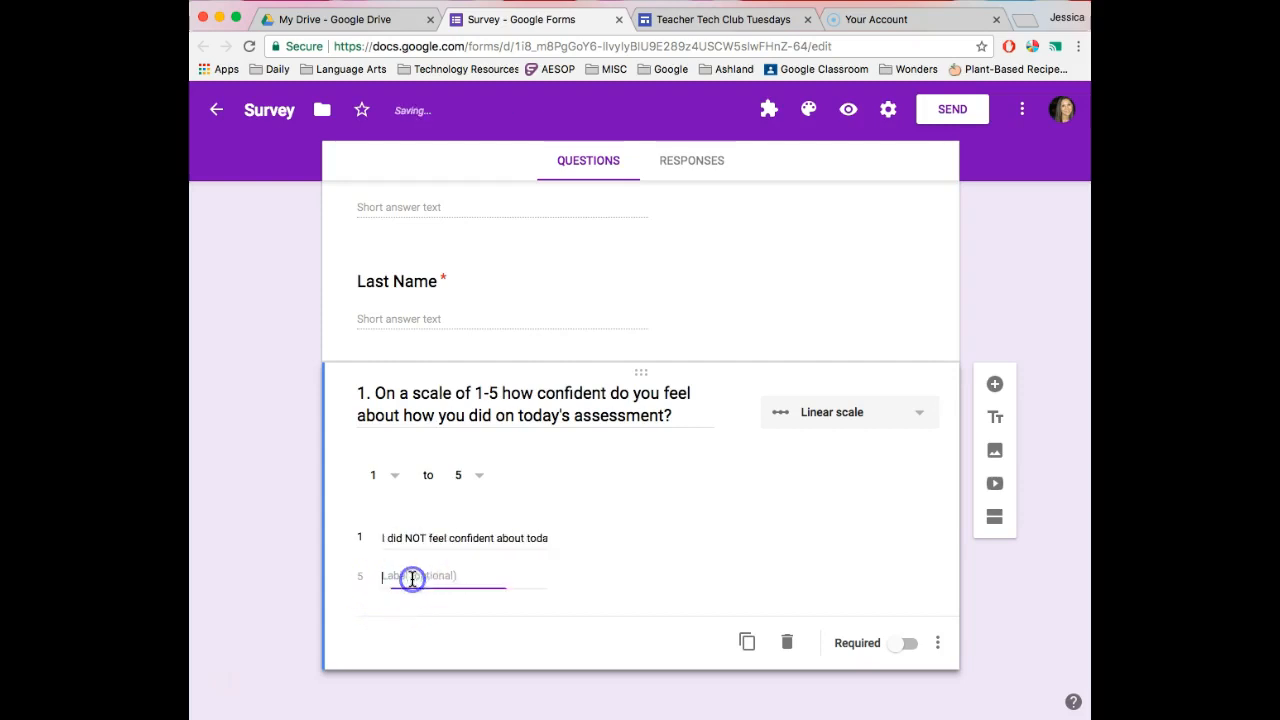
{"action": "type", "text": "I felt very"}
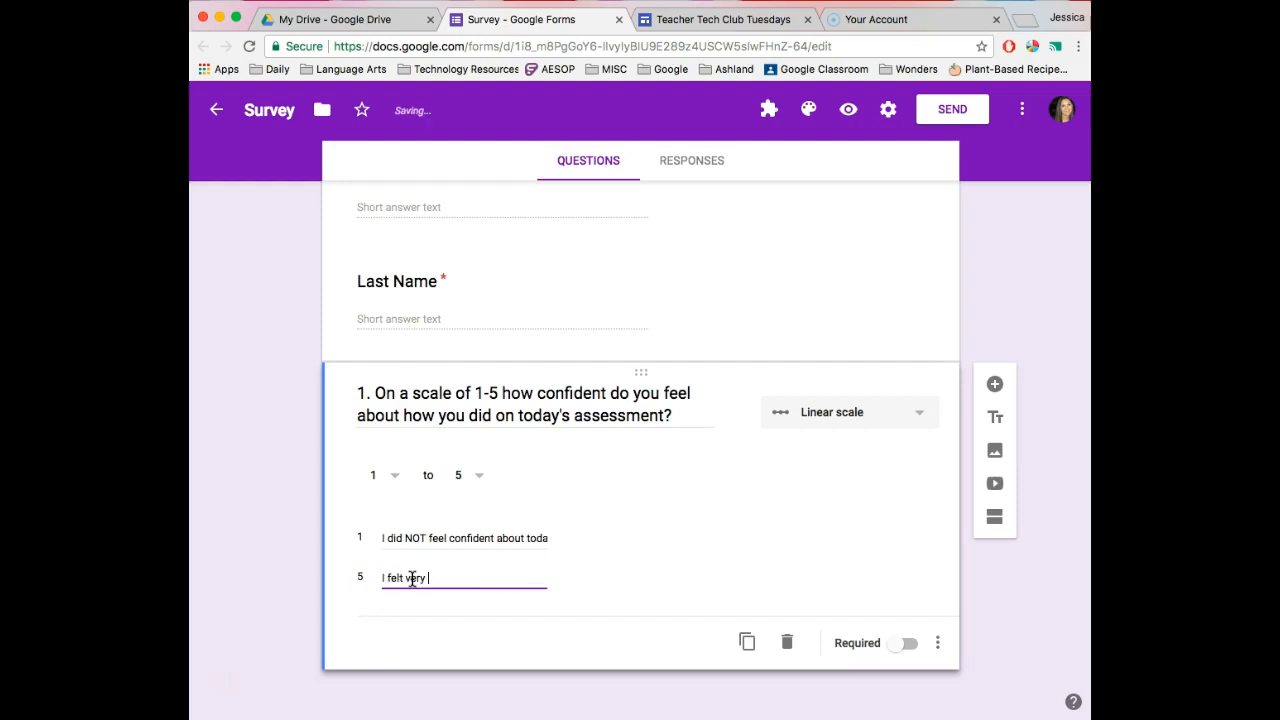
{"action": "type", "text": " confident"}
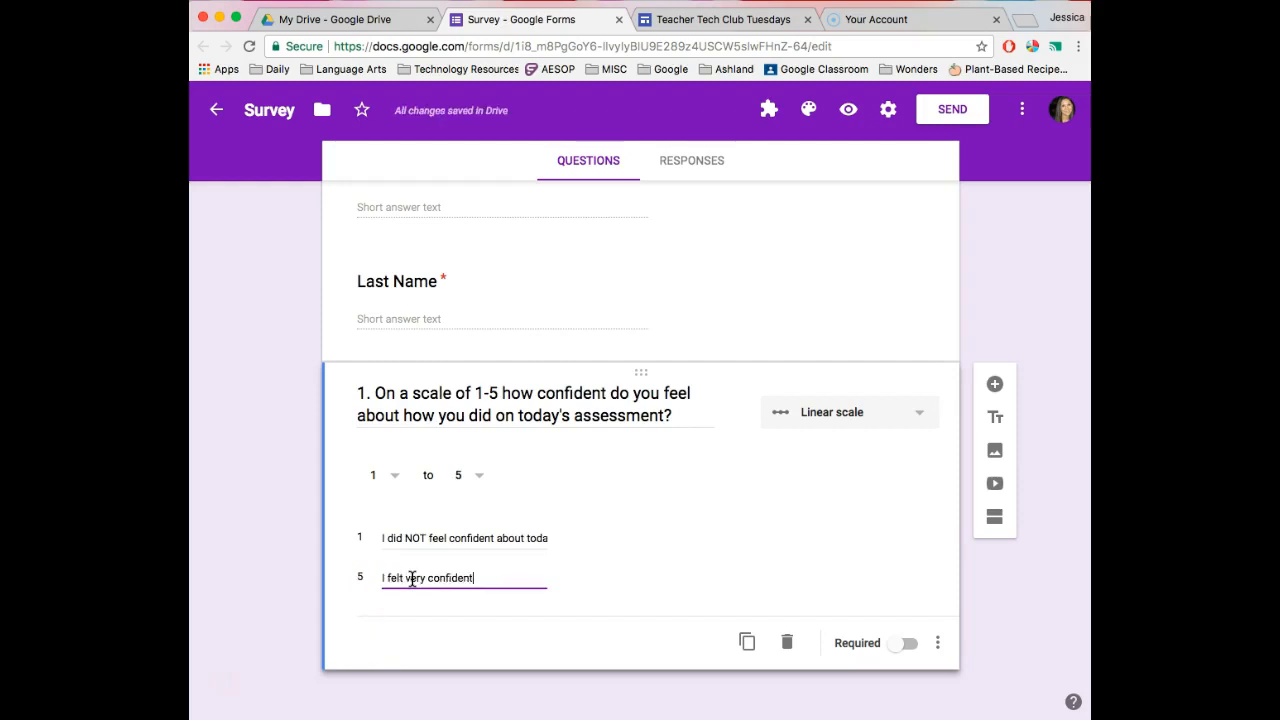
{"action": "type", "text": " about today's assess"}
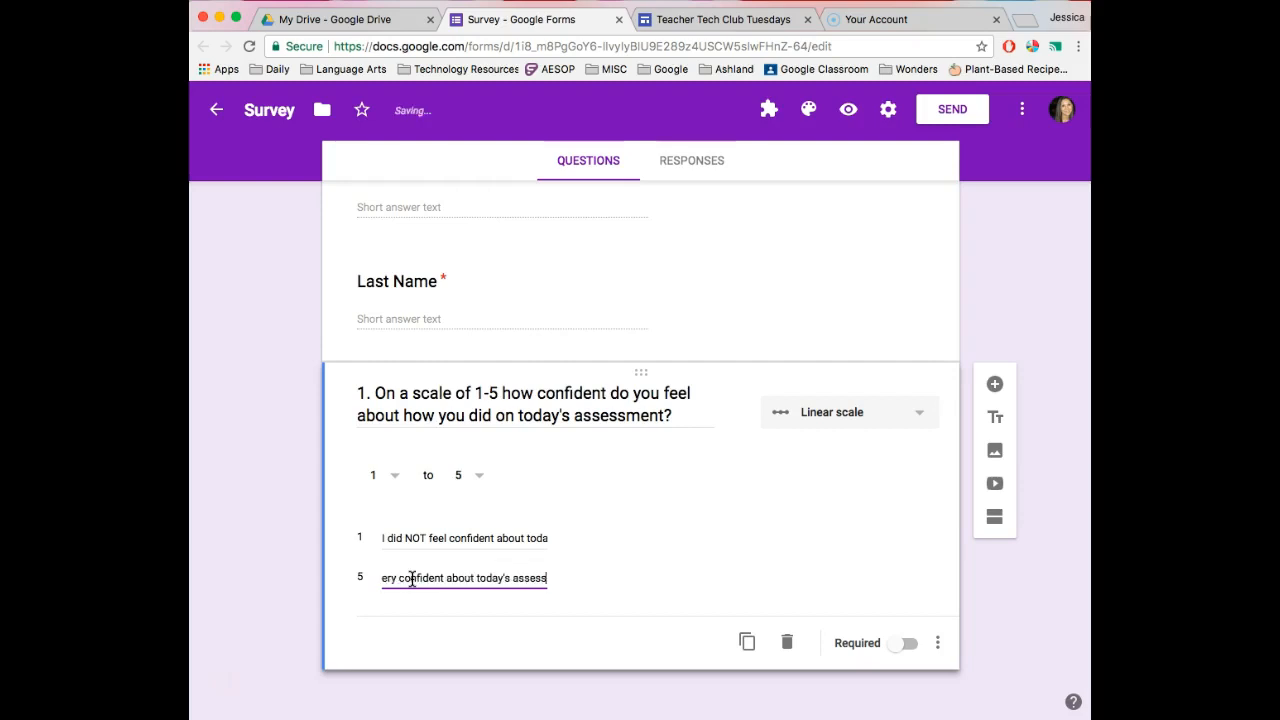
{"action": "type", "text": "ment"}
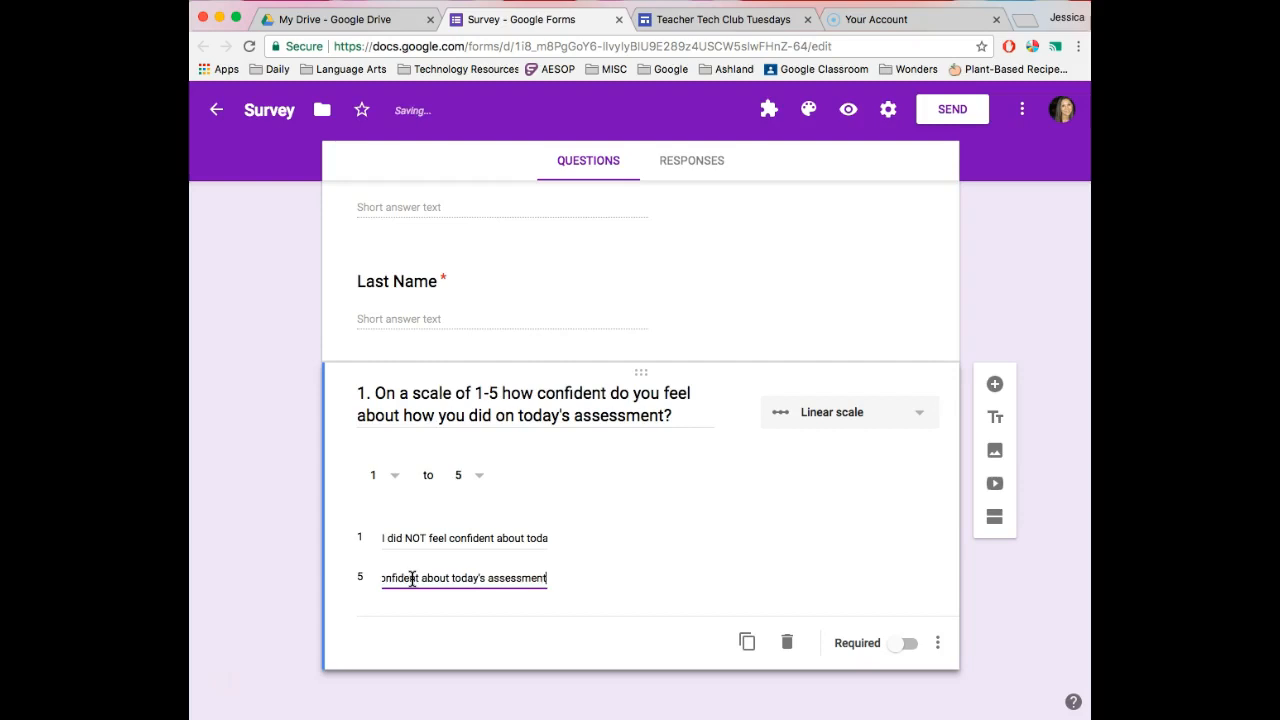
{"action": "left_click", "coordinate": [903, 645]}
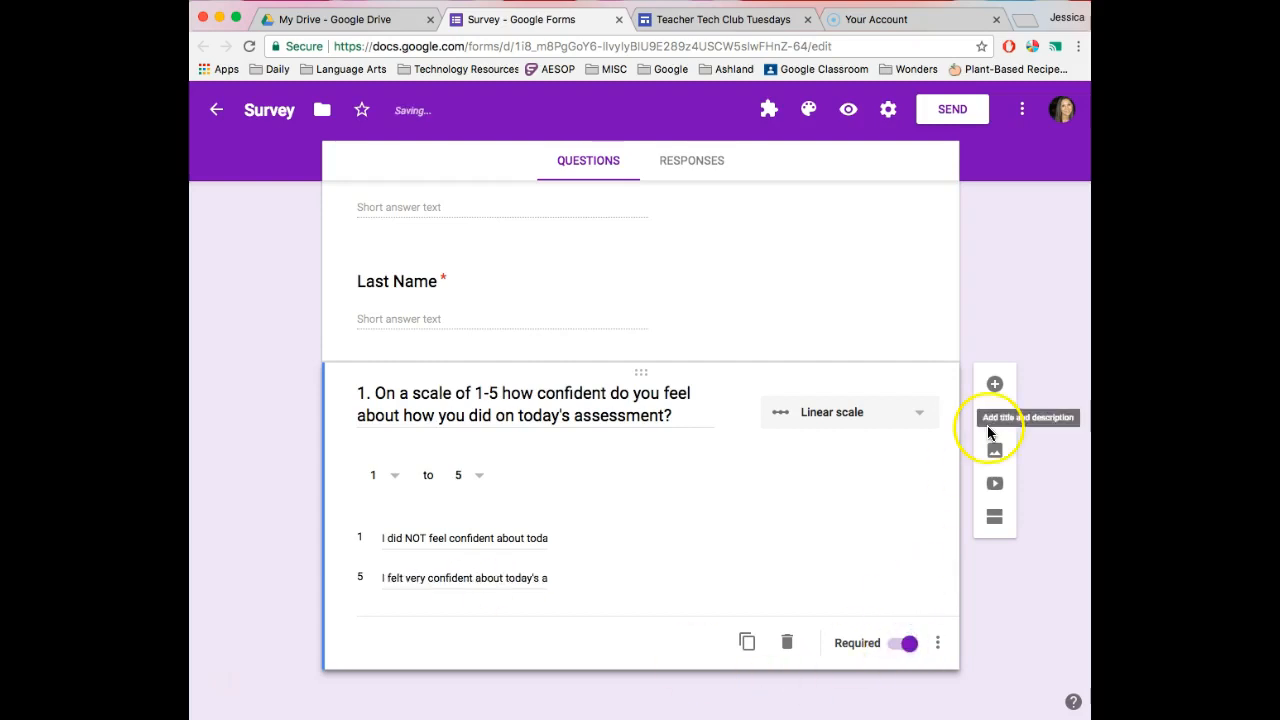
Add a Multiple choice question reading "2. How did you prepare for today's assessment?"
{"action": "left_click", "coordinate": [995, 386]}
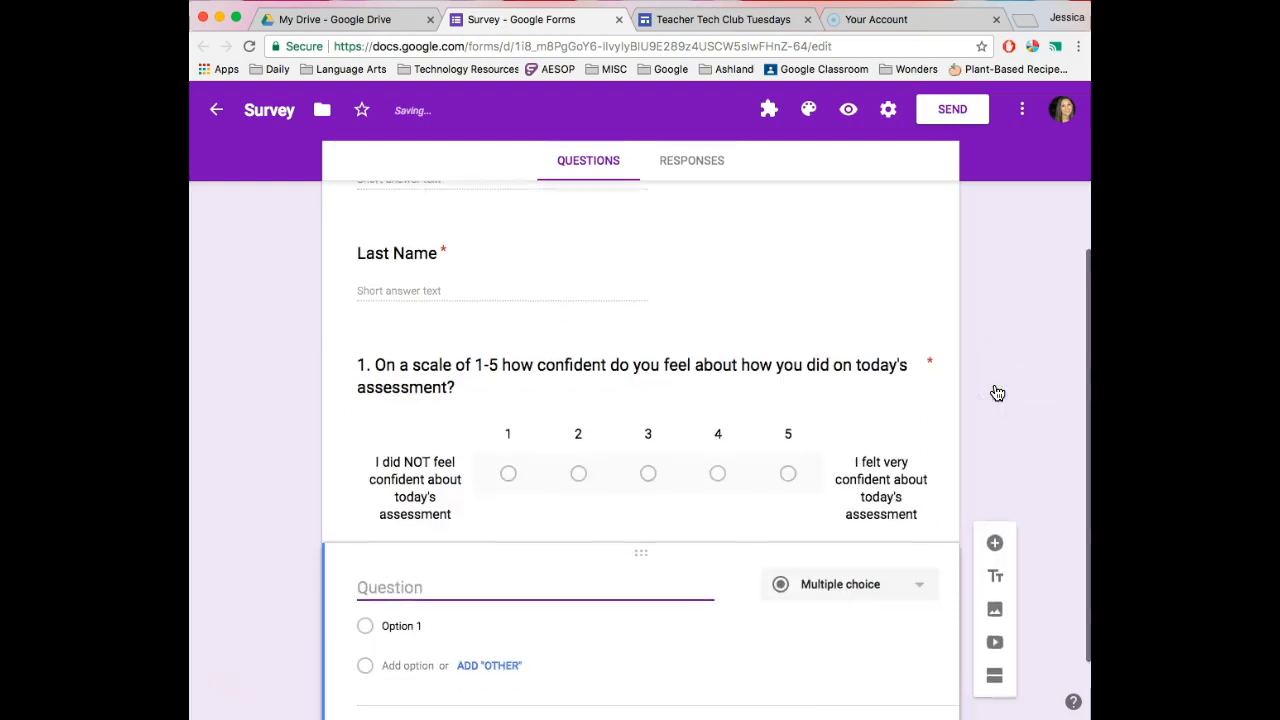
{"action": "type", "text": "2."}
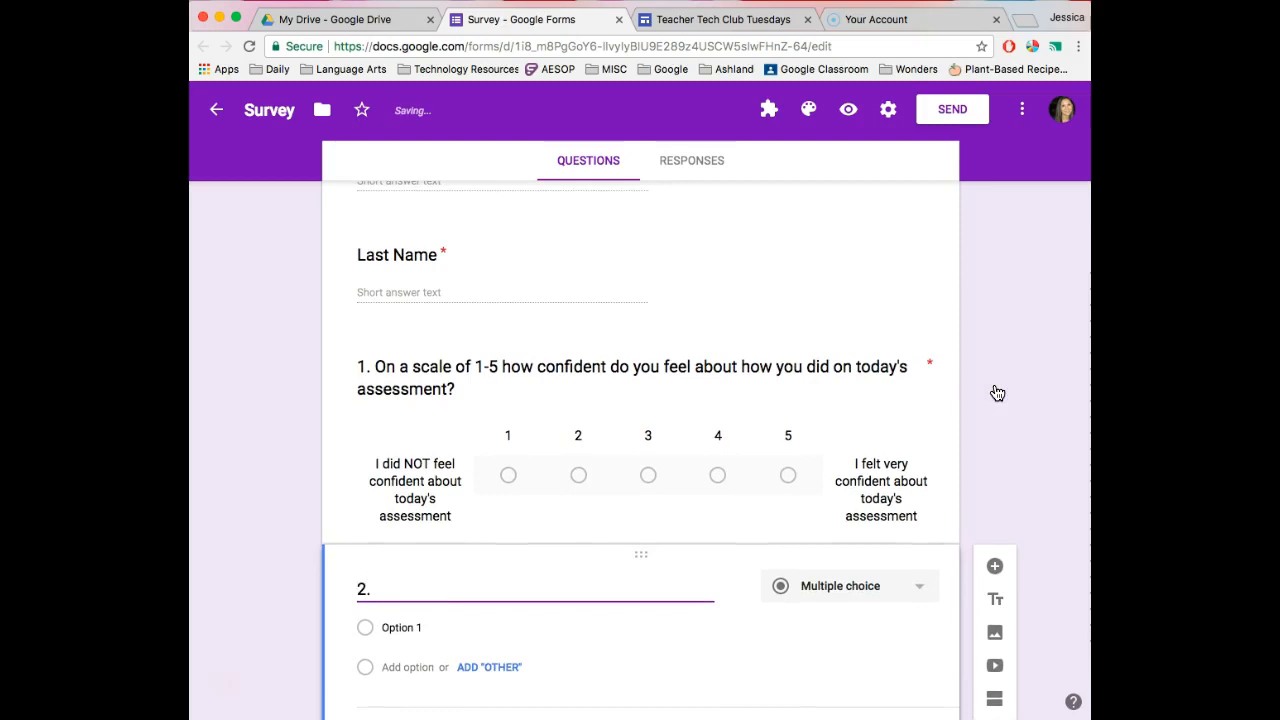
{"action": "type", "text": " How did y"}
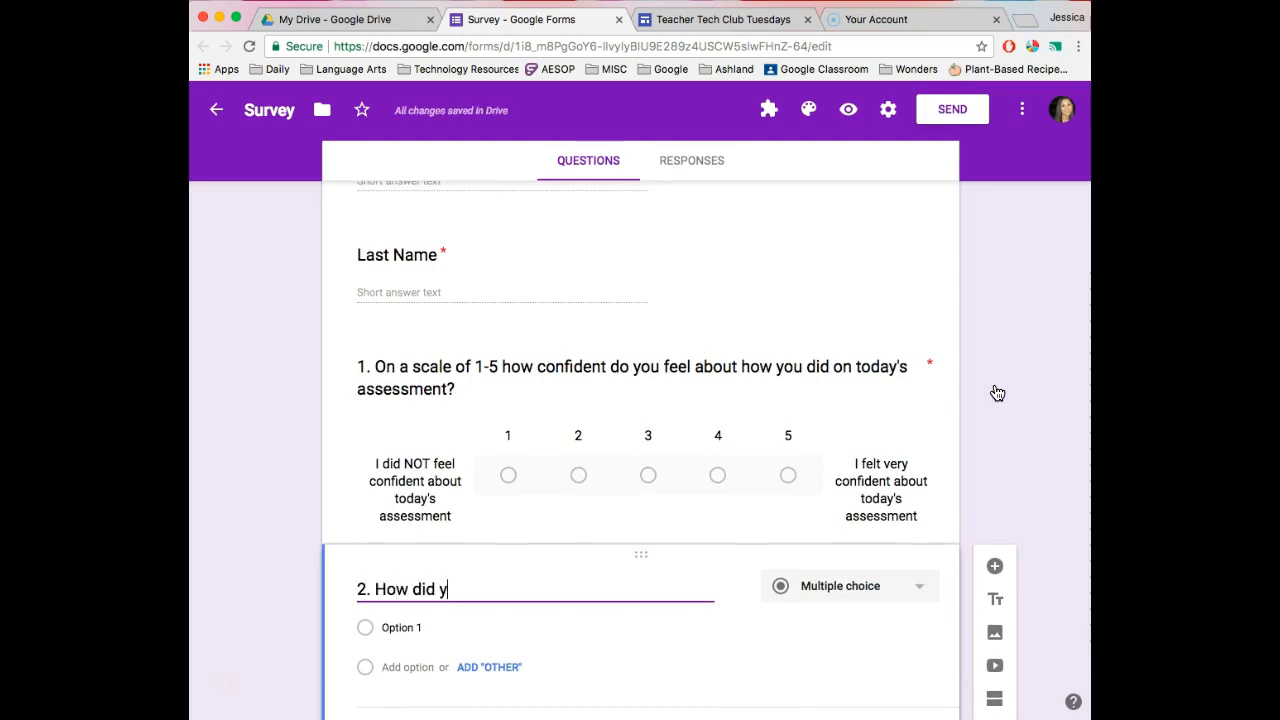
{"action": "type", "text": "ou prepare for today's assessment"}
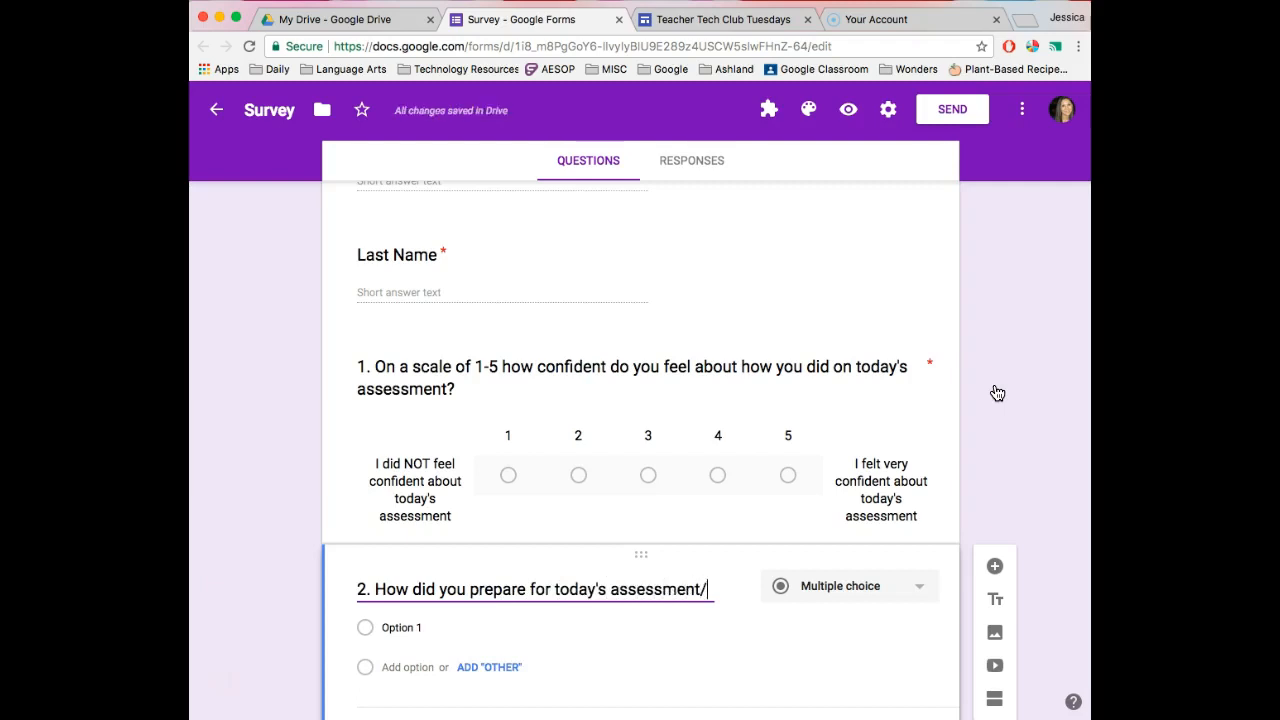
{"action": "type", "text": "?"}
{"action": "left_click", "coordinate": [838, 588]}
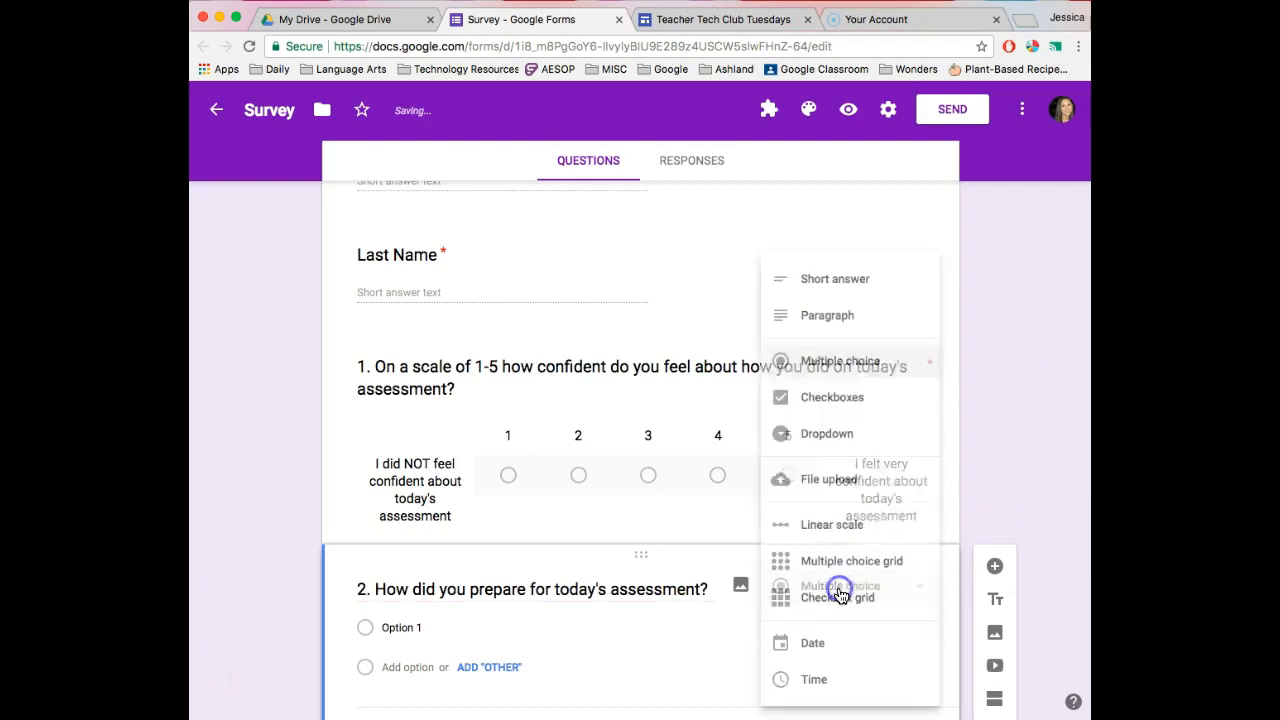
{"action": "left_click", "coordinate": [849, 372]}
Enter the answer choices "I forgot to study for today's assessment" and "I used flash cards for today's assessment" for question 2
{"action": "left_click", "coordinate": [403, 537]}
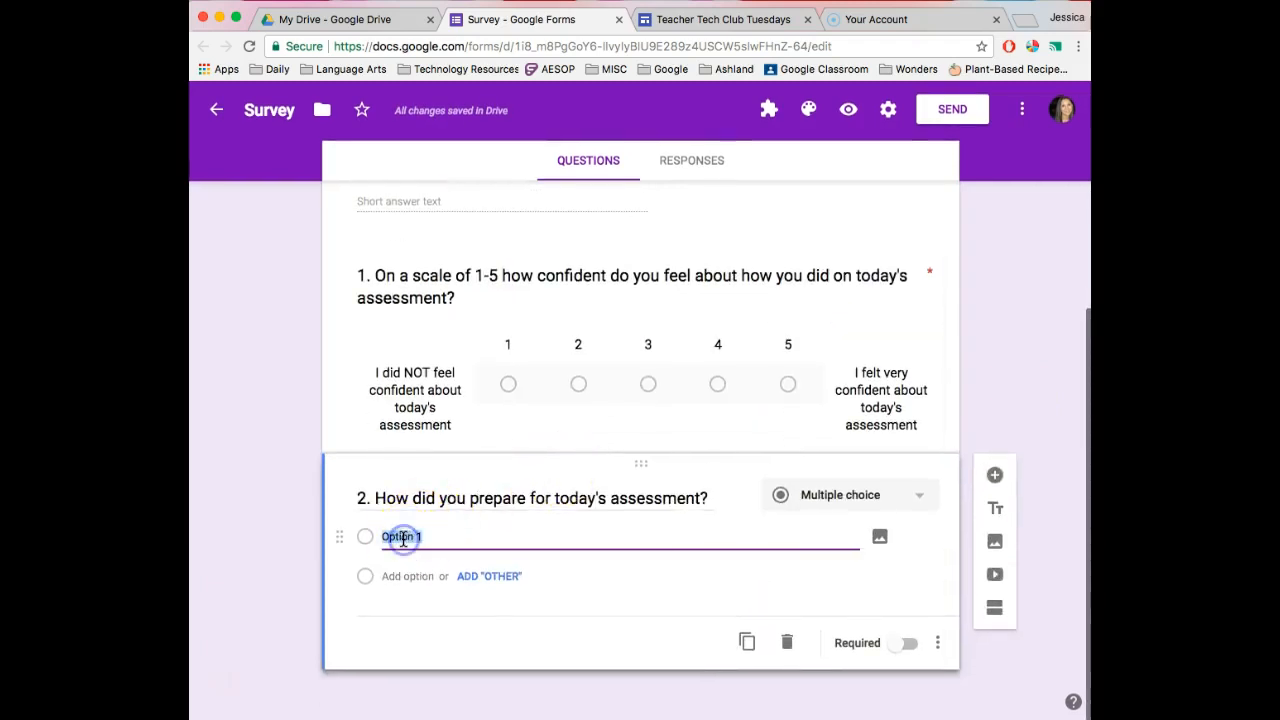
{"action": "type", "text": "I"}
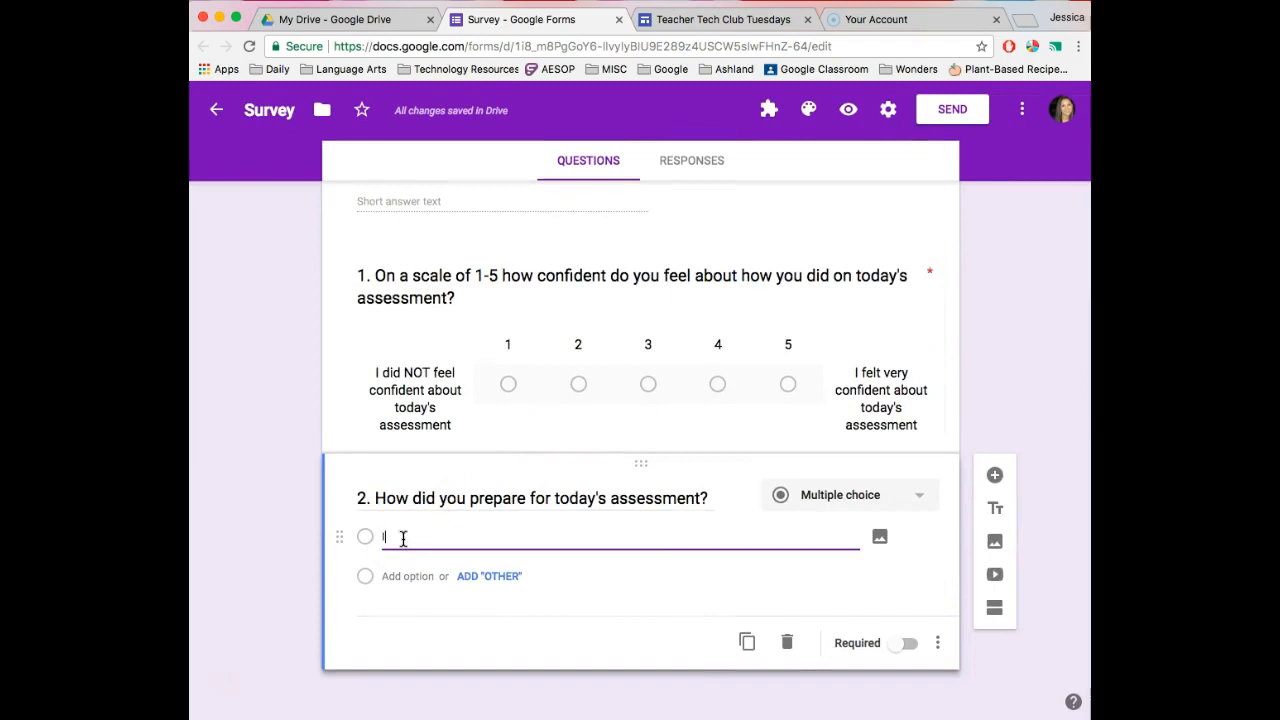
{"action": "type", "text": " forgot to study for today's assessment"}
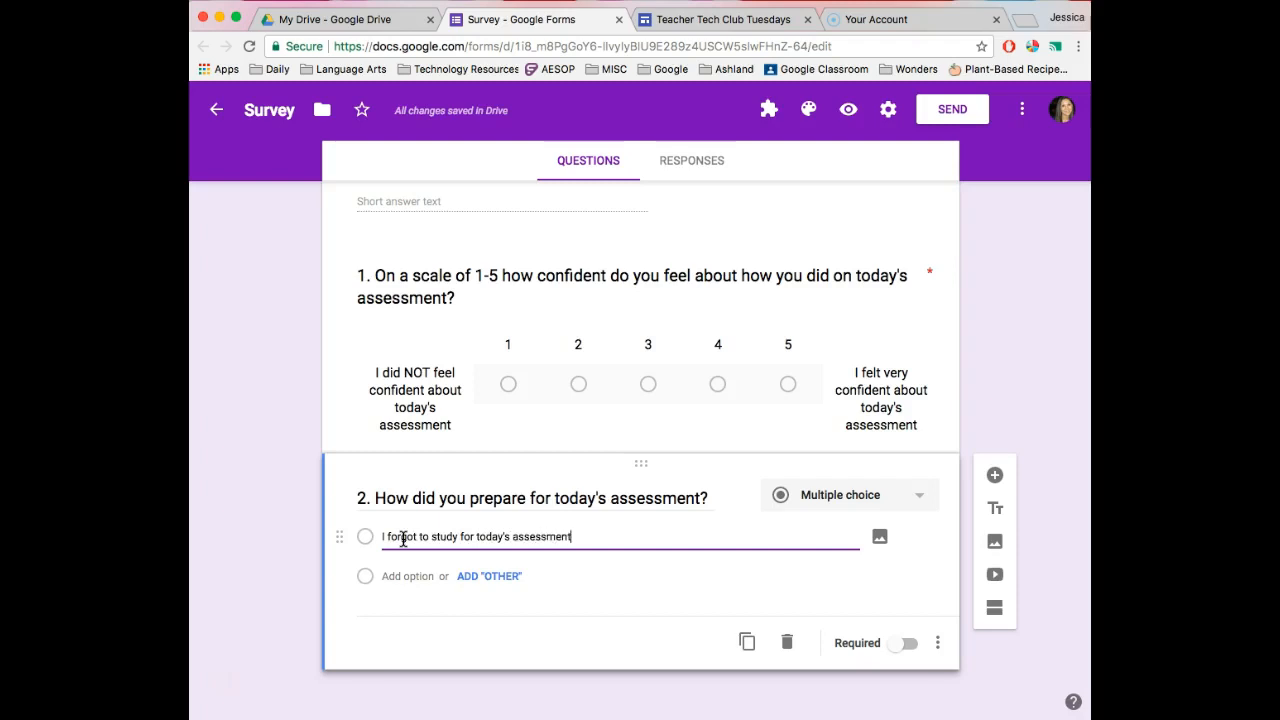
{"action": "key", "text": "Return"}
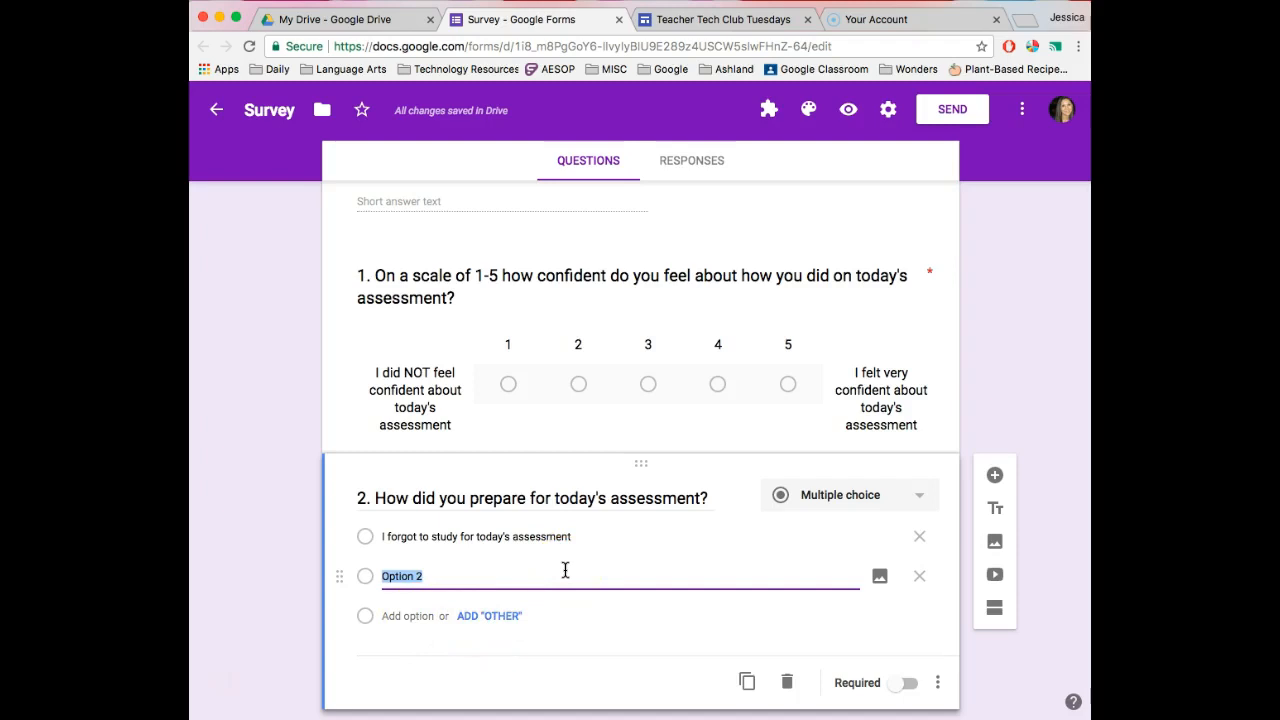
{"action": "type", "text": "I"}
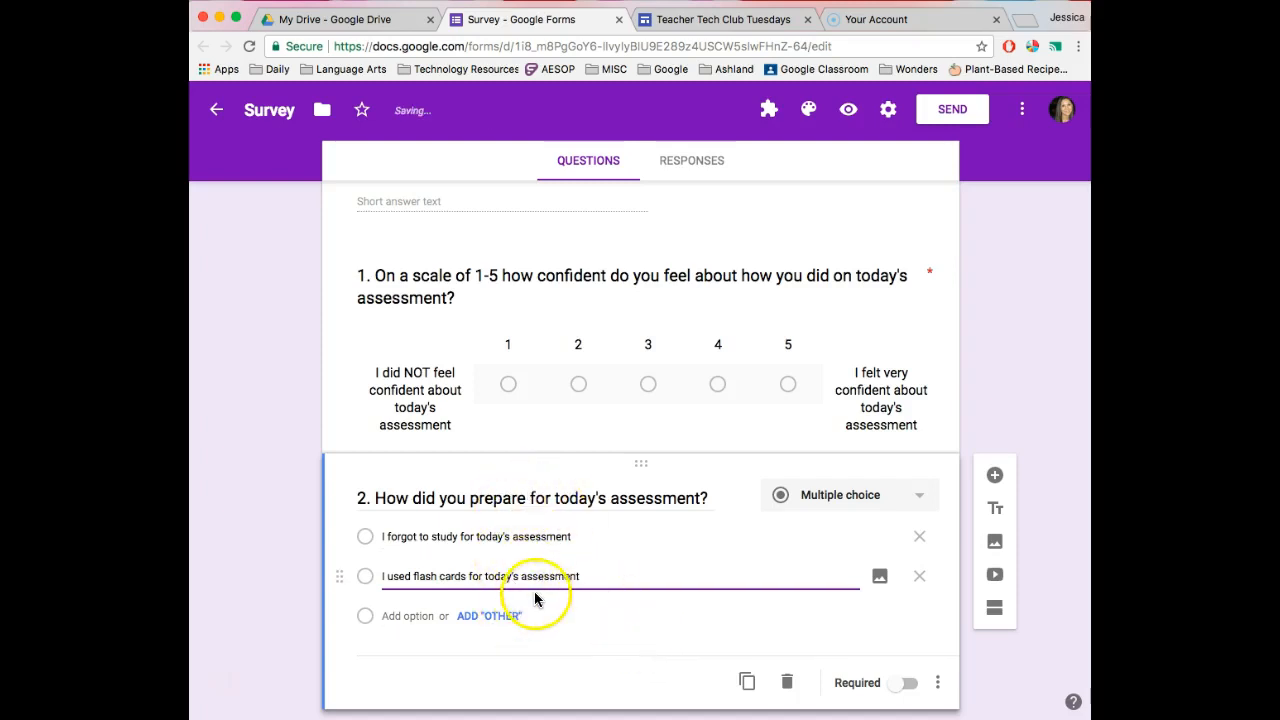
Add a third answer option with its placeholder text to question 2 and make the question required
{"action": "left_click", "coordinate": [407, 616]}
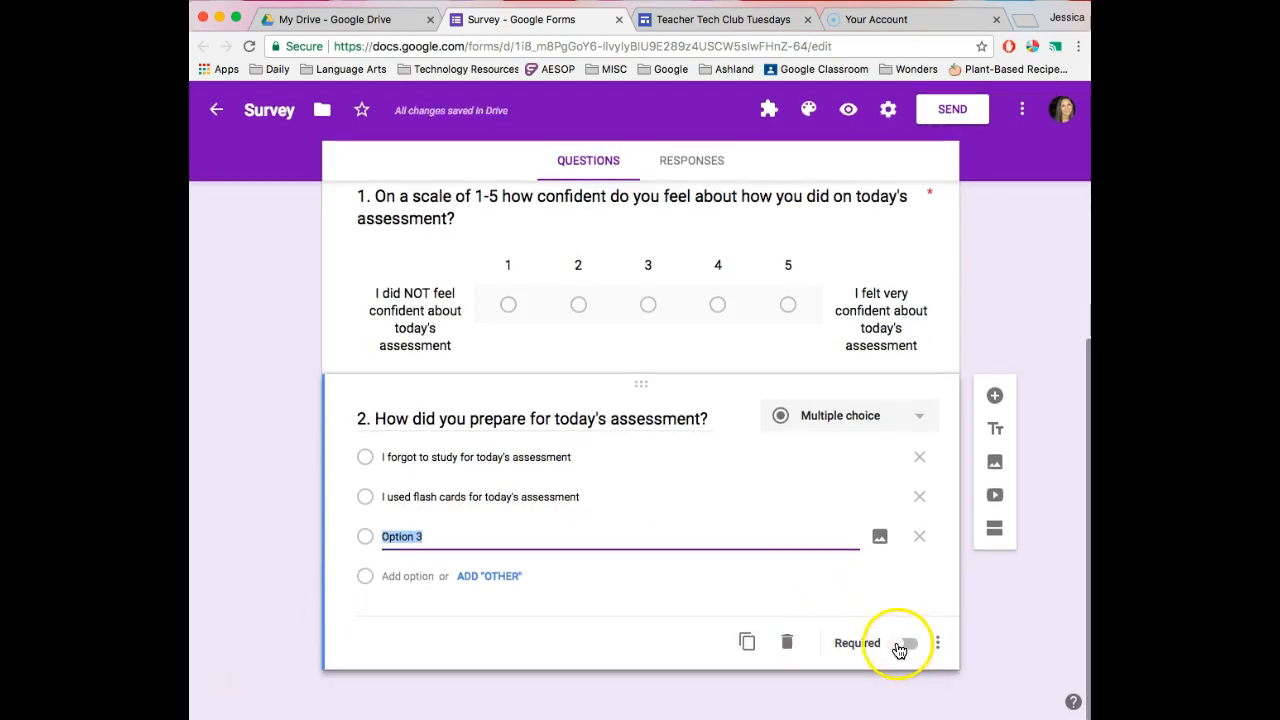
{"action": "left_click", "coordinate": [901, 648]}
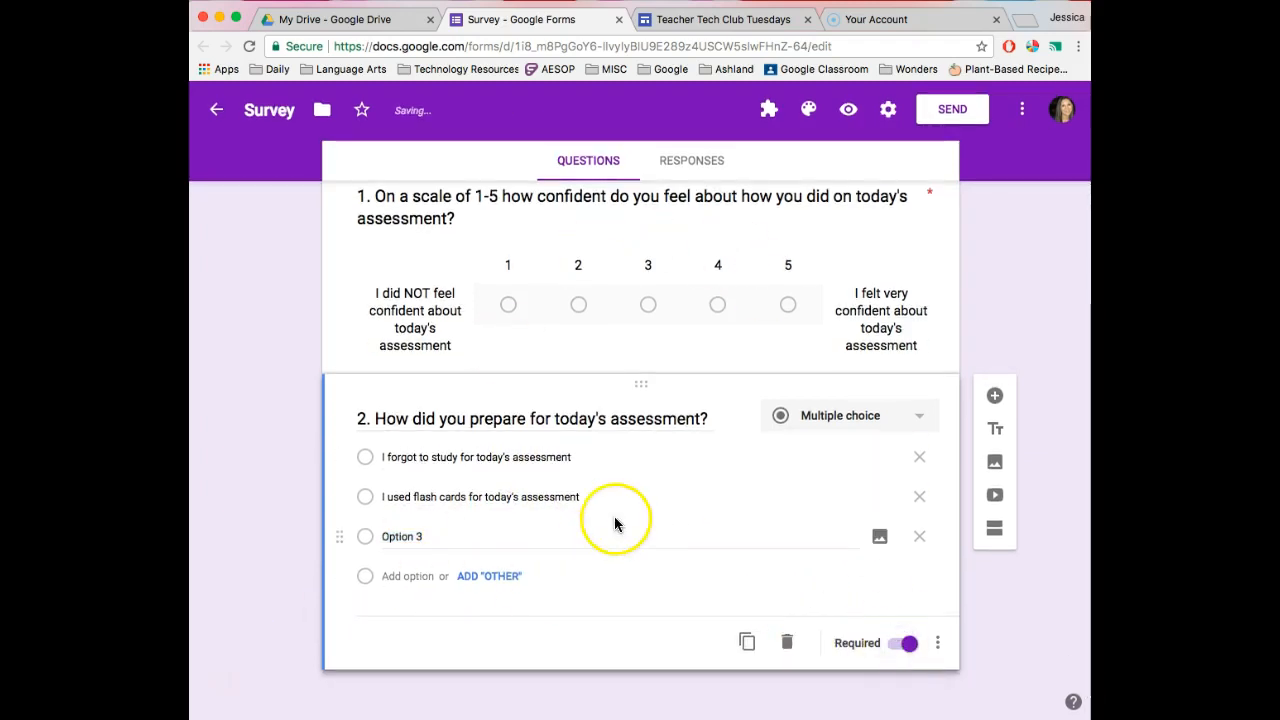
Preview the survey and examine its name fields, confidence scale and preparation choices as respondents see them
{"action": "scroll", "coordinate": [658, 414], "scroll_direction": "up", "scroll_amount": 3}
{"action": "scroll", "coordinate": [658, 414], "scroll_direction": "up", "scroll_amount": 2}
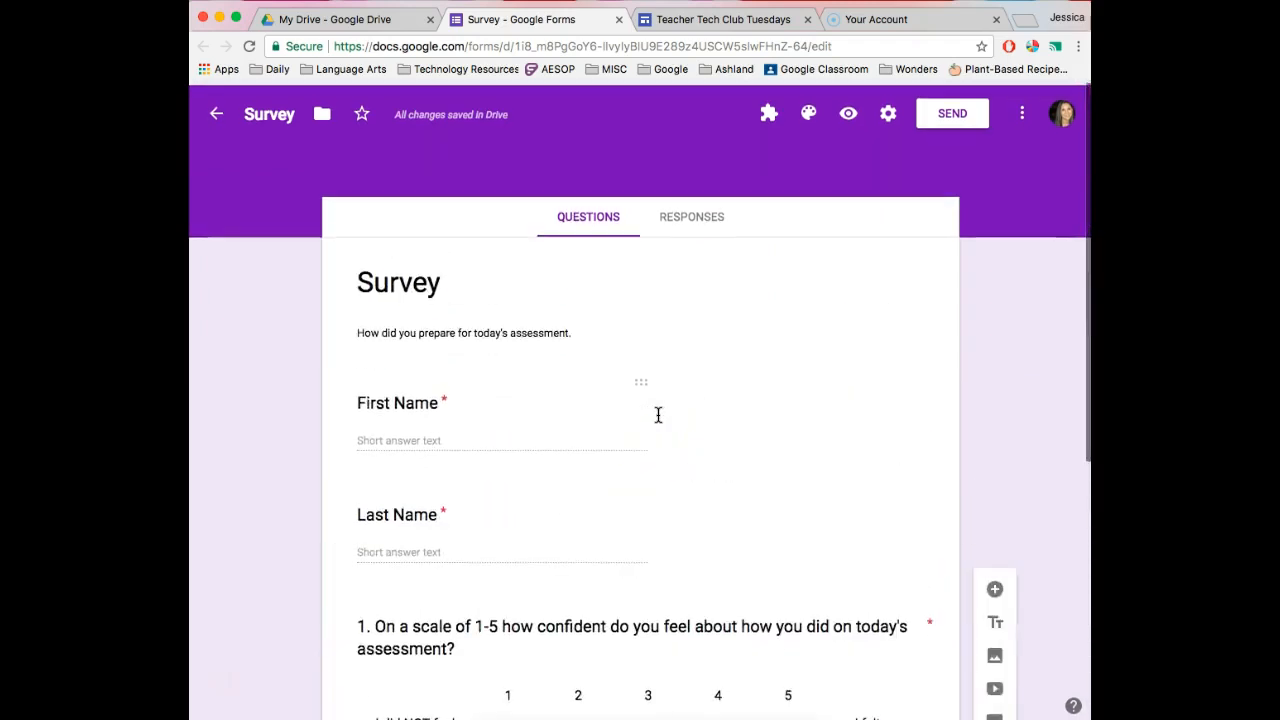
{"action": "scroll", "coordinate": [584, 612], "scroll_direction": "down", "scroll_amount": 2}
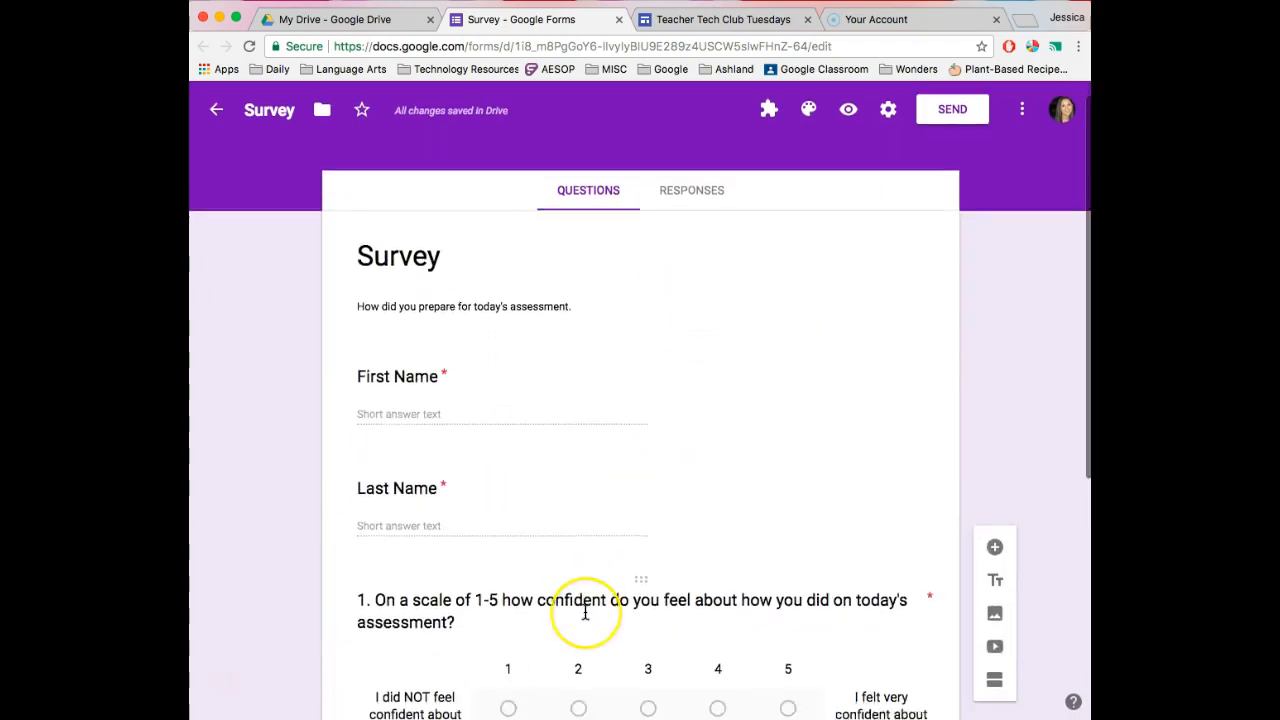
{"action": "scroll", "coordinate": [584, 610], "scroll_direction": "up", "scroll_amount": 2}
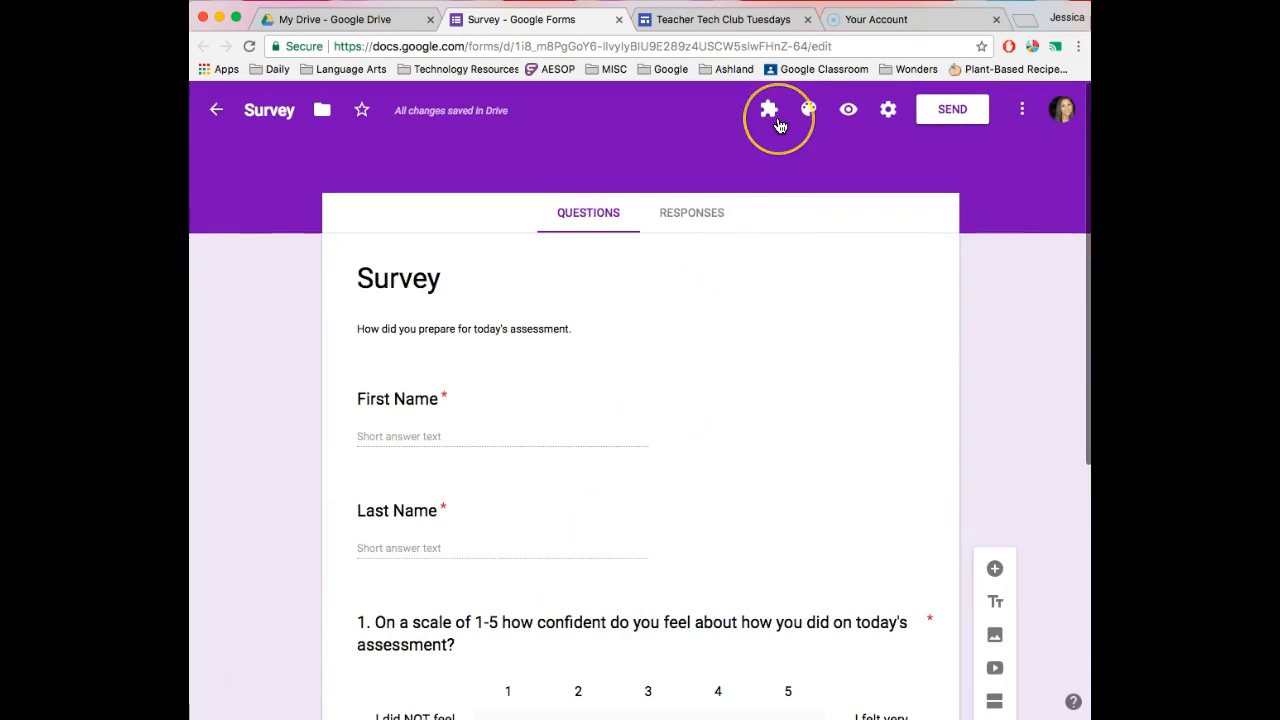
{"action": "left_click", "coordinate": [849, 112]}
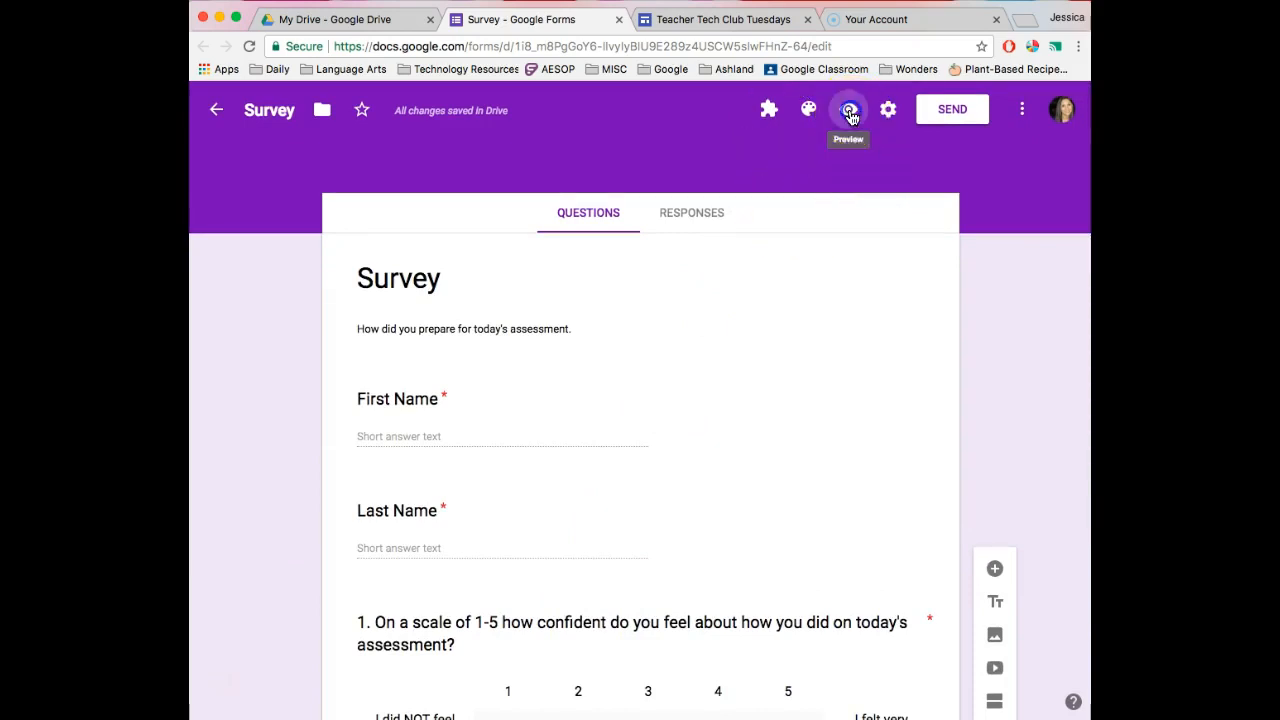
{"action": "scroll", "coordinate": [946, 336], "scroll_direction": "down", "scroll_amount": 5}
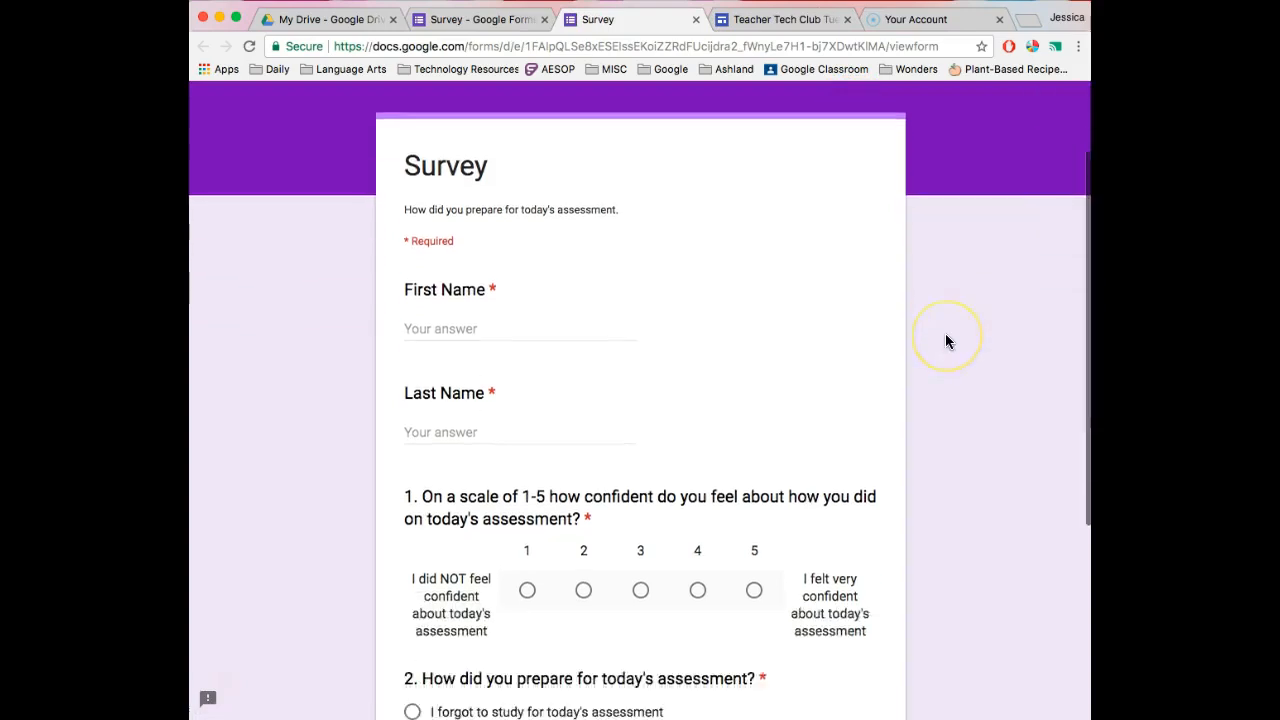
{"action": "scroll", "coordinate": [946, 342], "scroll_direction": "up", "scroll_amount": 5}
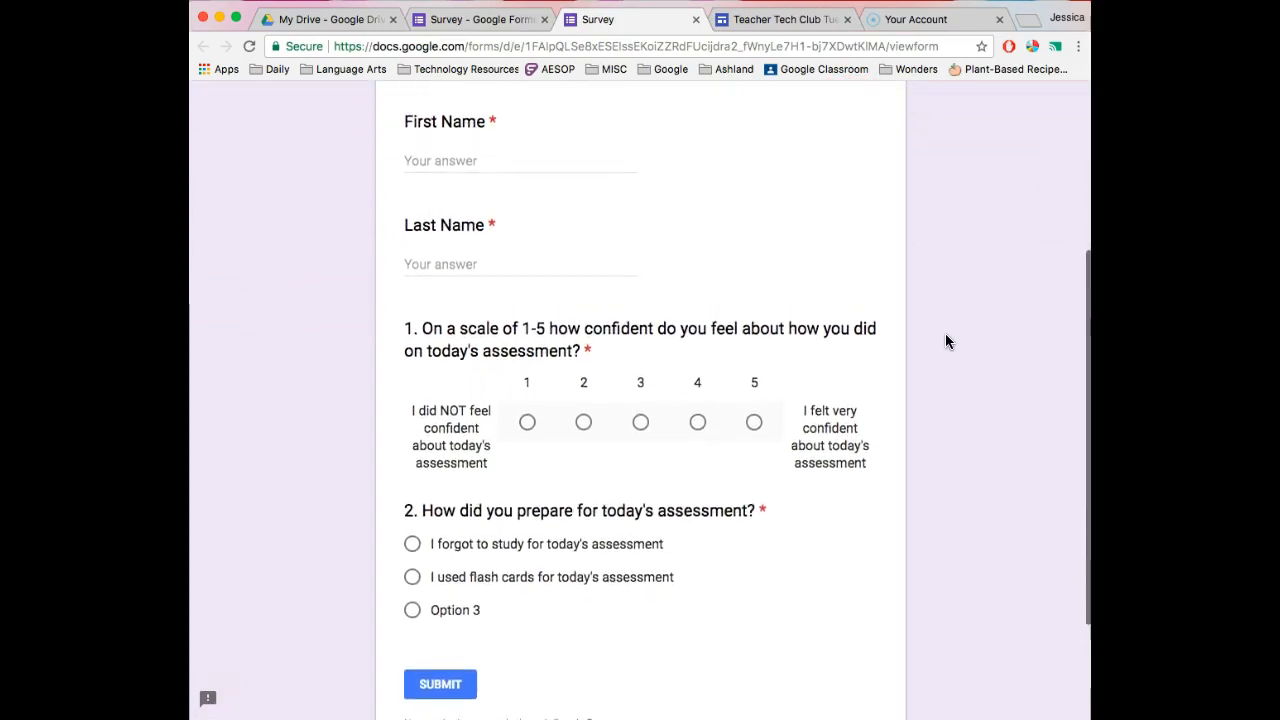
{"action": "scroll", "coordinate": [948, 342], "scroll_direction": "up", "scroll_amount": 1}
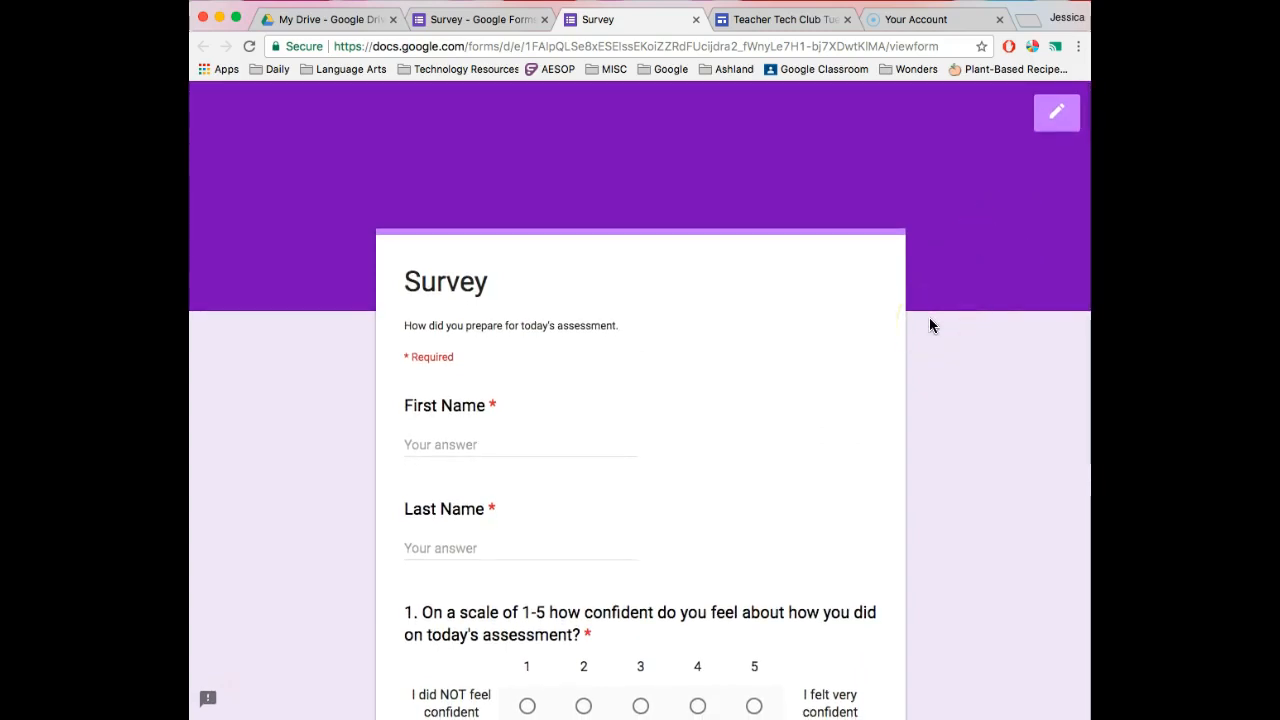
{"action": "scroll", "coordinate": [929, 318], "scroll_direction": "down", "scroll_amount": 4}
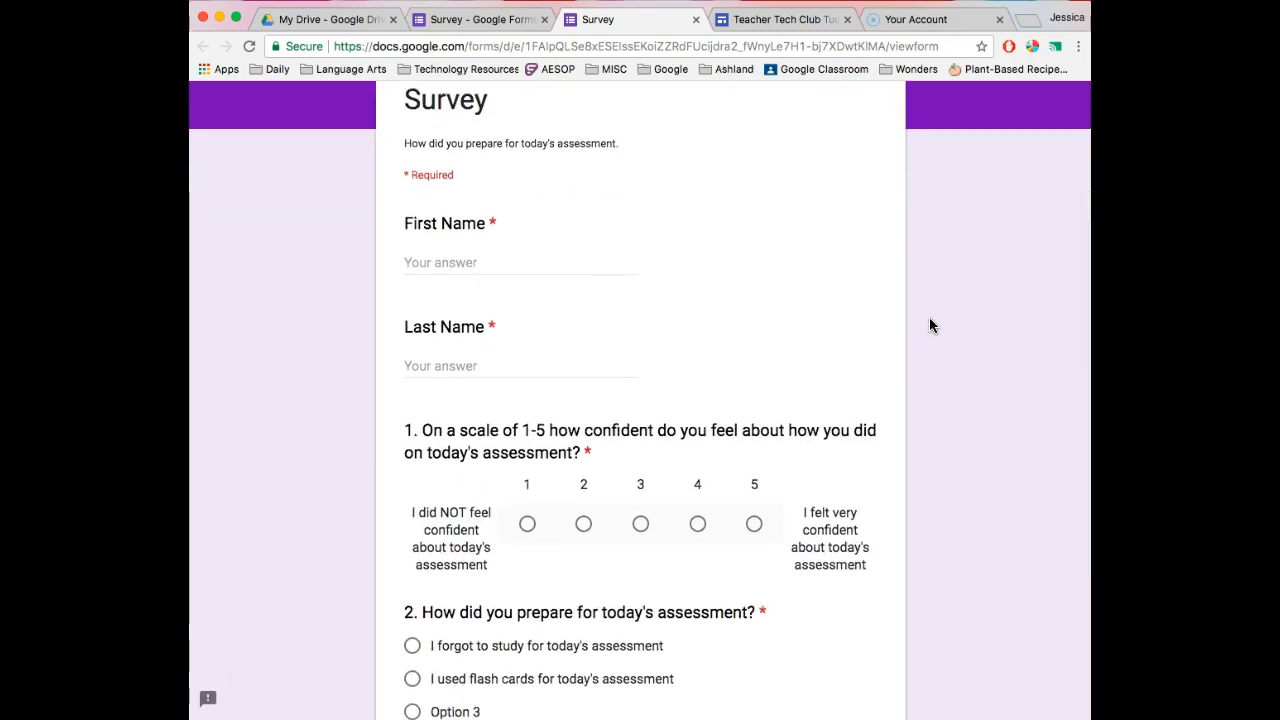
{"action": "scroll", "coordinate": [929, 317], "scroll_direction": "down", "scroll_amount": 3}
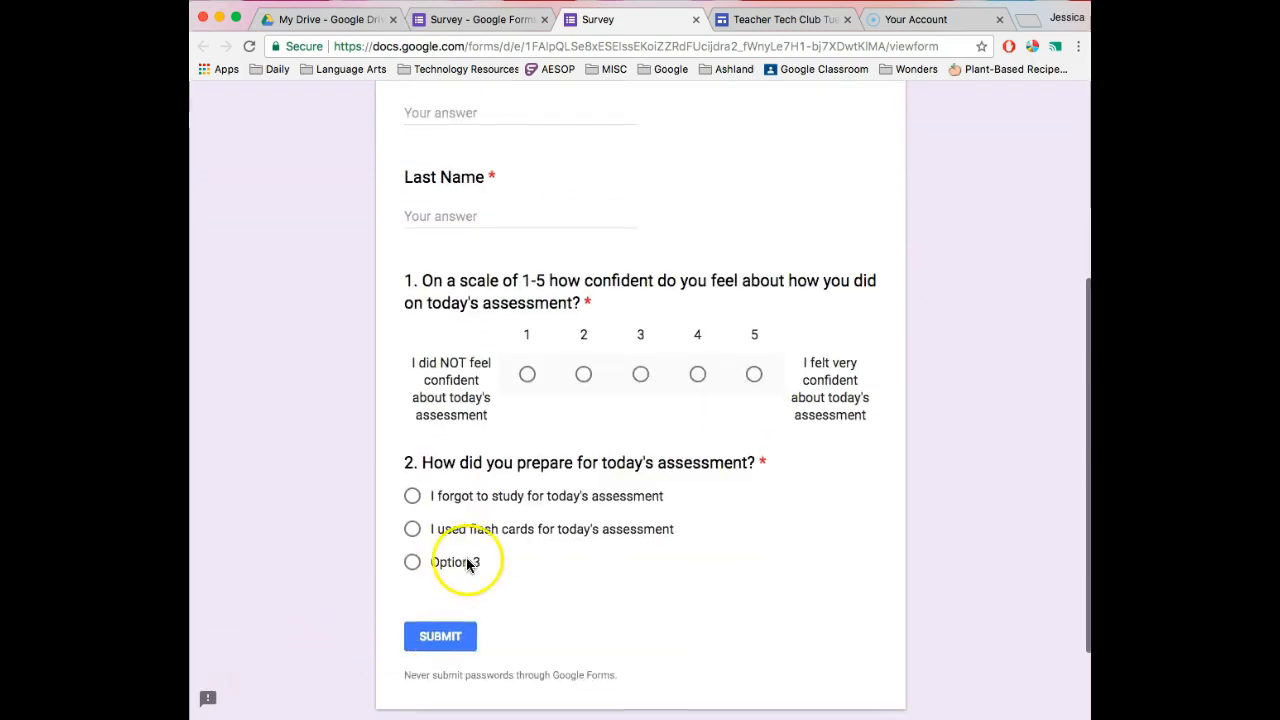
{"action": "scroll", "coordinate": [713, 491], "scroll_direction": "up", "scroll_amount": 1}
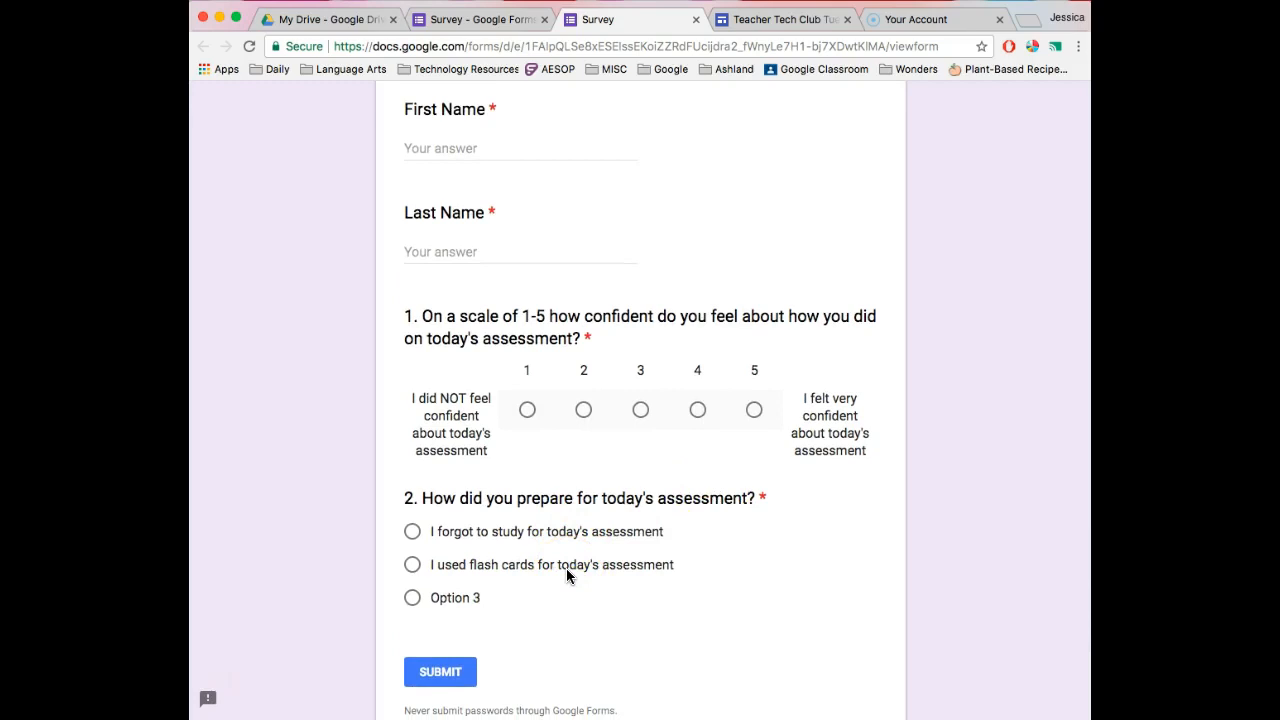
{"action": "scroll", "coordinate": [566, 568], "scroll_direction": "up", "scroll_amount": 8}
Return from the preview to editing the survey
{"action": "left_click", "coordinate": [1057, 118]}
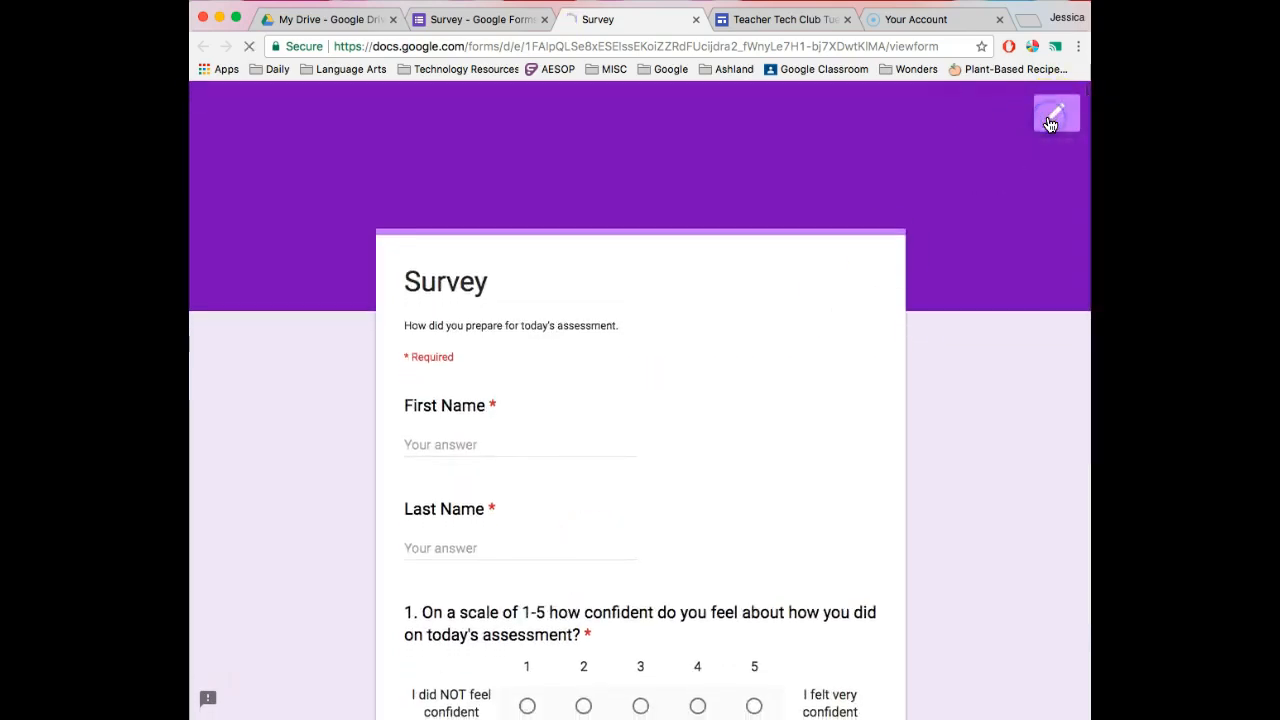
{"action": "left_click", "coordinate": [545, 431]}
{"action": "left_click", "coordinate": [686, 430]}
{"action": "scroll", "coordinate": [686, 437], "scroll_direction": "down", "scroll_amount": 3}
{"action": "scroll", "coordinate": [686, 437], "scroll_direction": "up", "scroll_amount": 3}
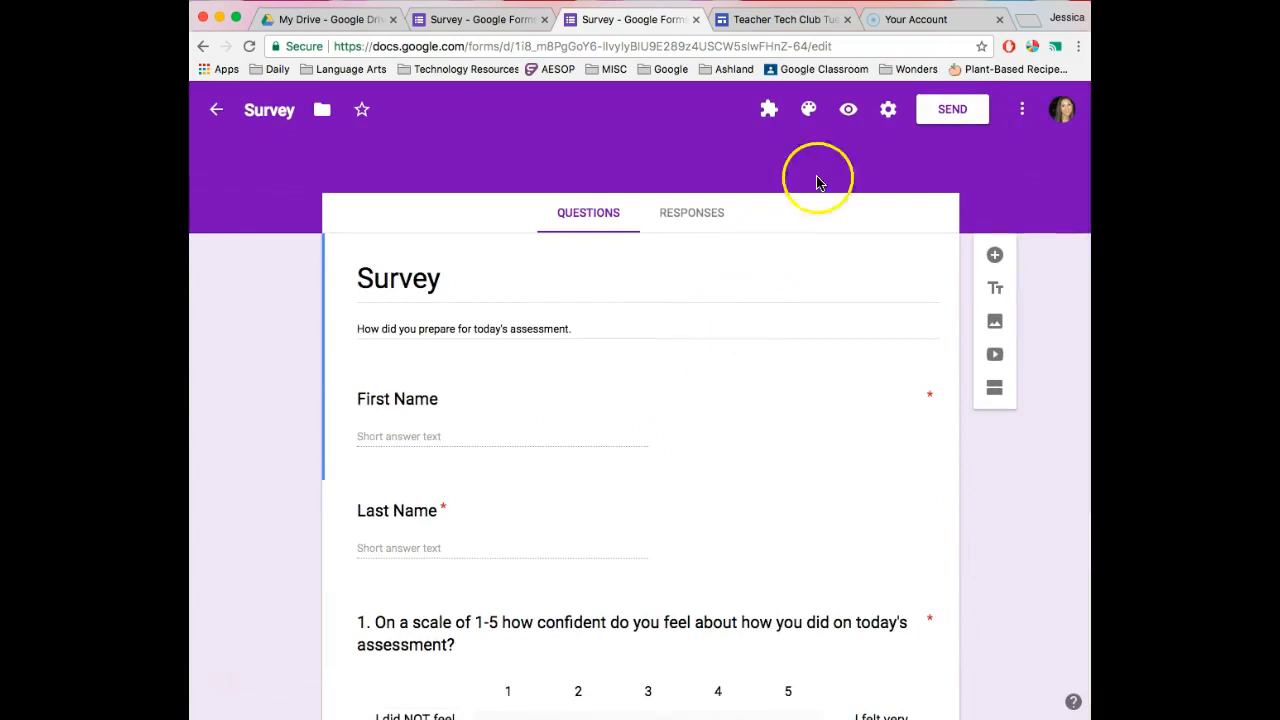
Set the form to collect email addresses, limit respondents to 1 response, and lift the restriction to school users, saving the settings
{"action": "left_click", "coordinate": [889, 111]}
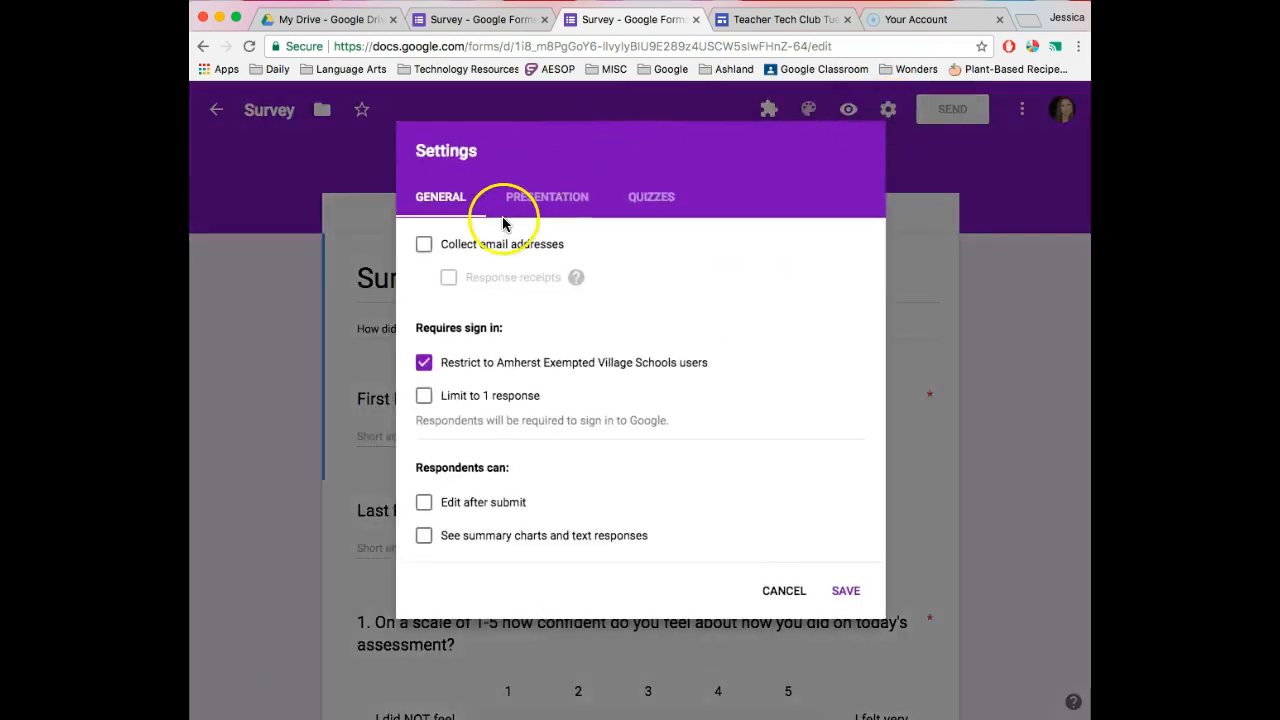
{"action": "left_click", "coordinate": [425, 245]}
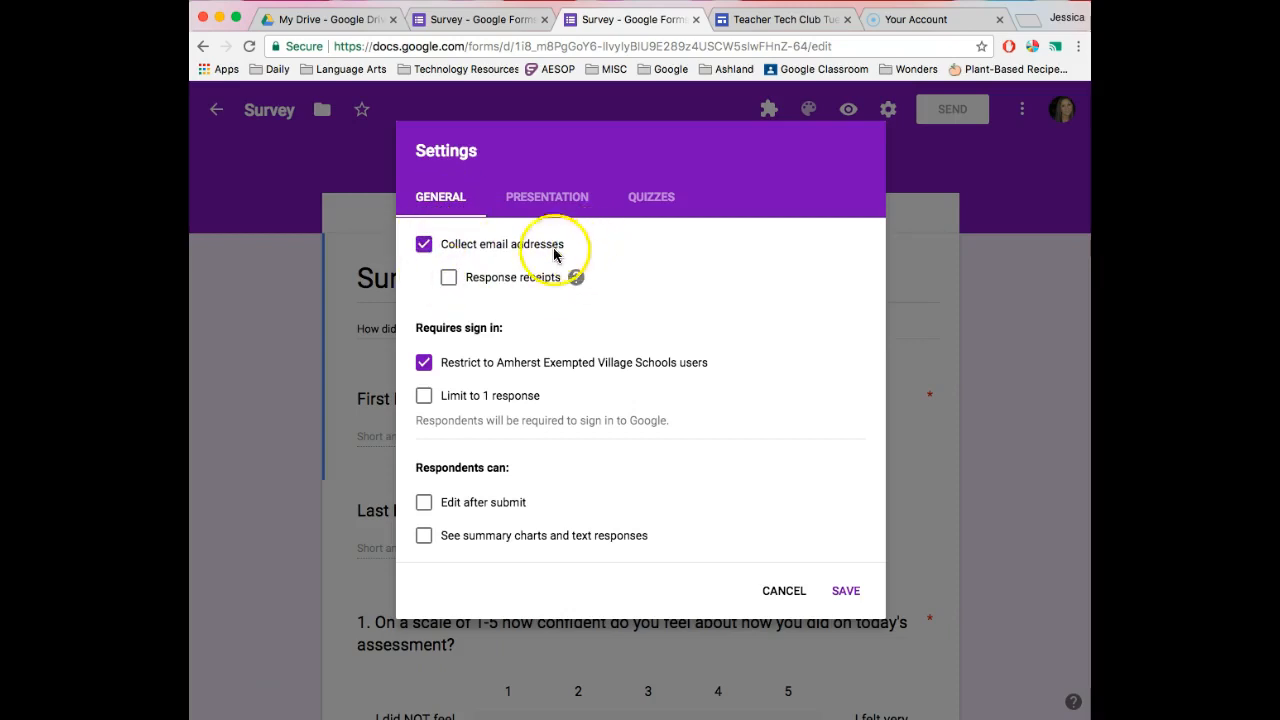
{"action": "left_click", "coordinate": [424, 398]}
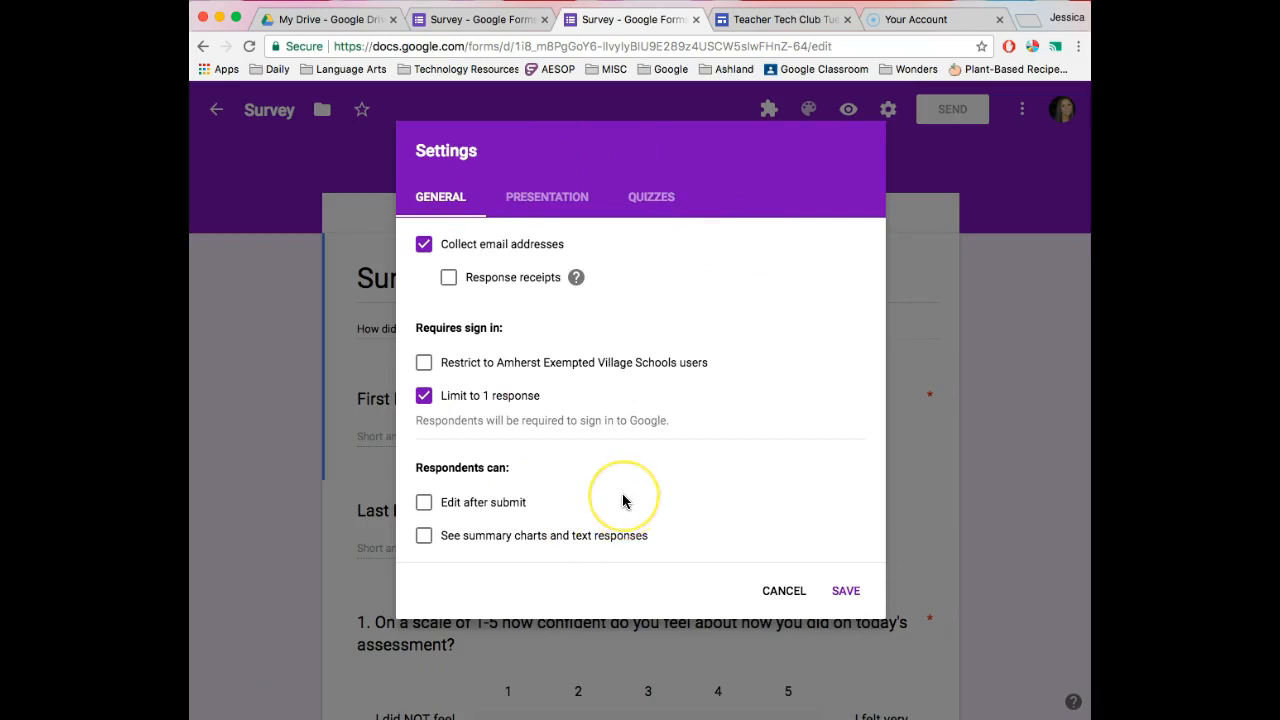
{"action": "left_click", "coordinate": [843, 600]}
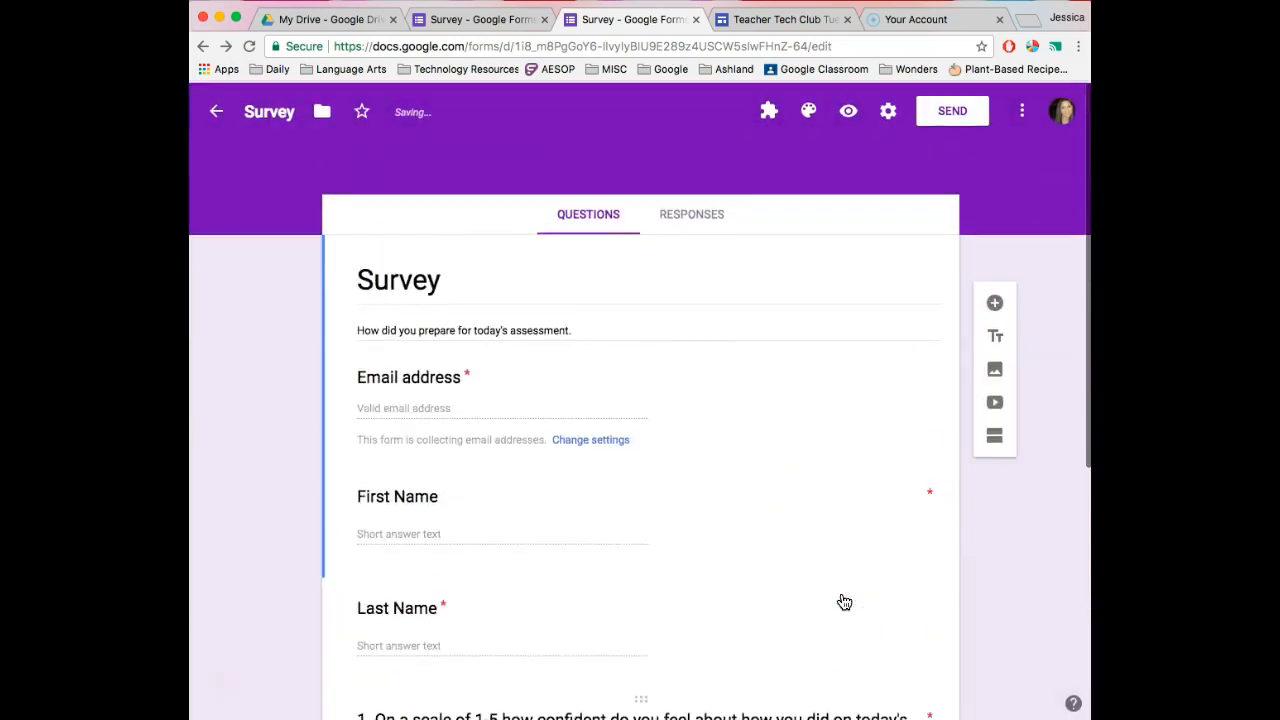
Change the form's theme color to magenta
{"action": "left_click", "coordinate": [808, 109]}
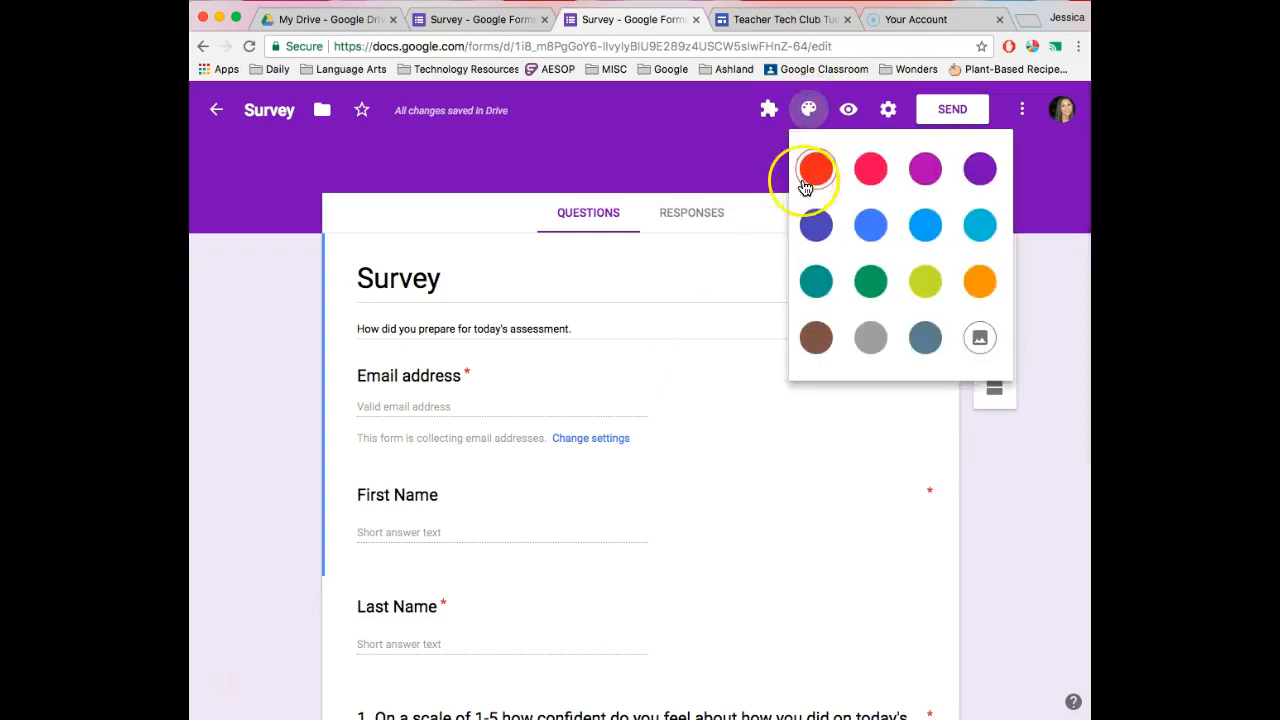
{"action": "left_click", "coordinate": [925, 168]}
Apply the orange pumpkin pattern with the jack-o'-lantern from the Illustrations themes as the form's header
{"action": "left_click", "coordinate": [810, 112]}
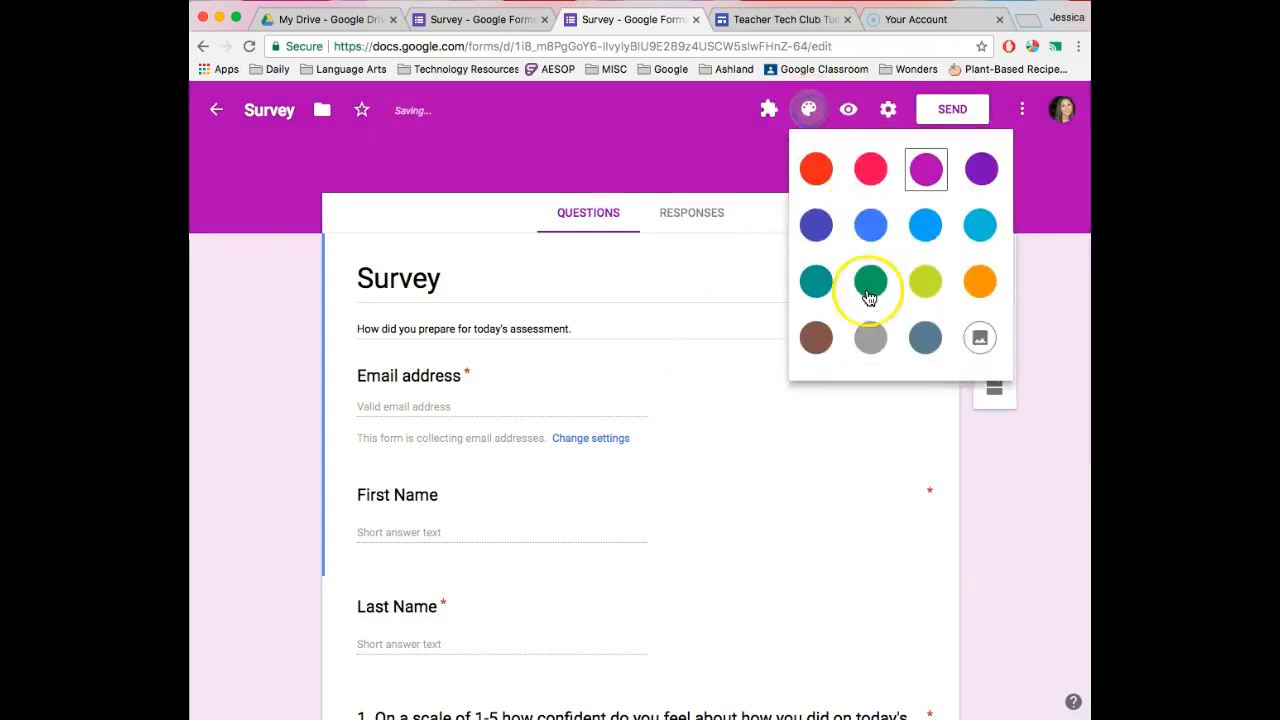
{"action": "left_click", "coordinate": [983, 340]}
{"action": "left_click", "coordinate": [398, 228]}
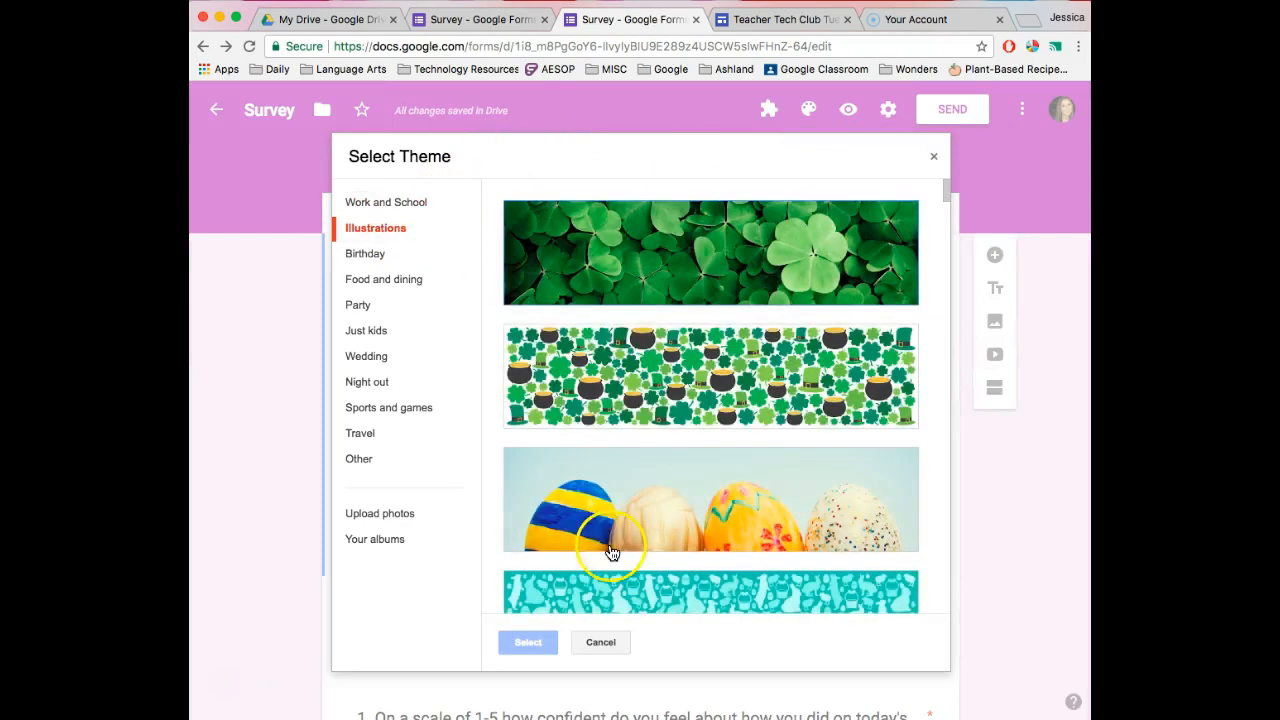
{"action": "scroll", "coordinate": [628, 509], "scroll_direction": "down", "scroll_amount": 5}
{"action": "scroll", "coordinate": [628, 509], "scroll_direction": "down", "scroll_amount": 10}
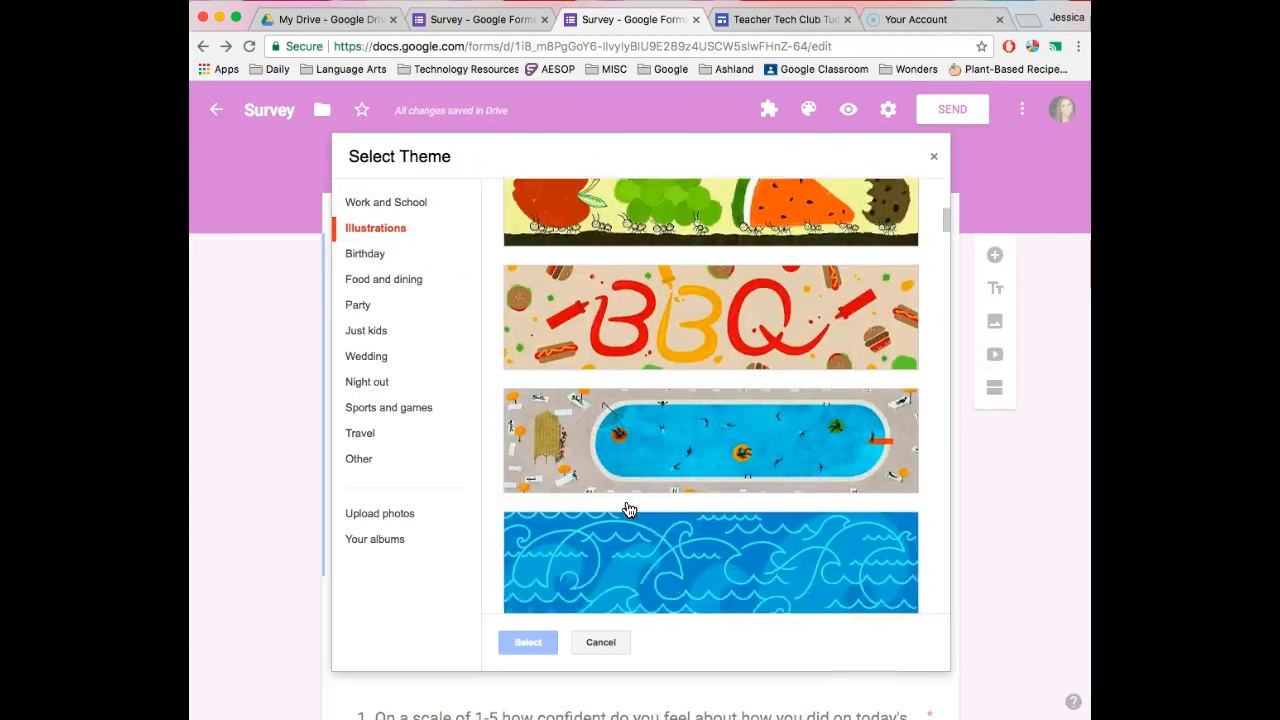
{"action": "scroll", "coordinate": [628, 509], "scroll_direction": "down", "scroll_amount": 10}
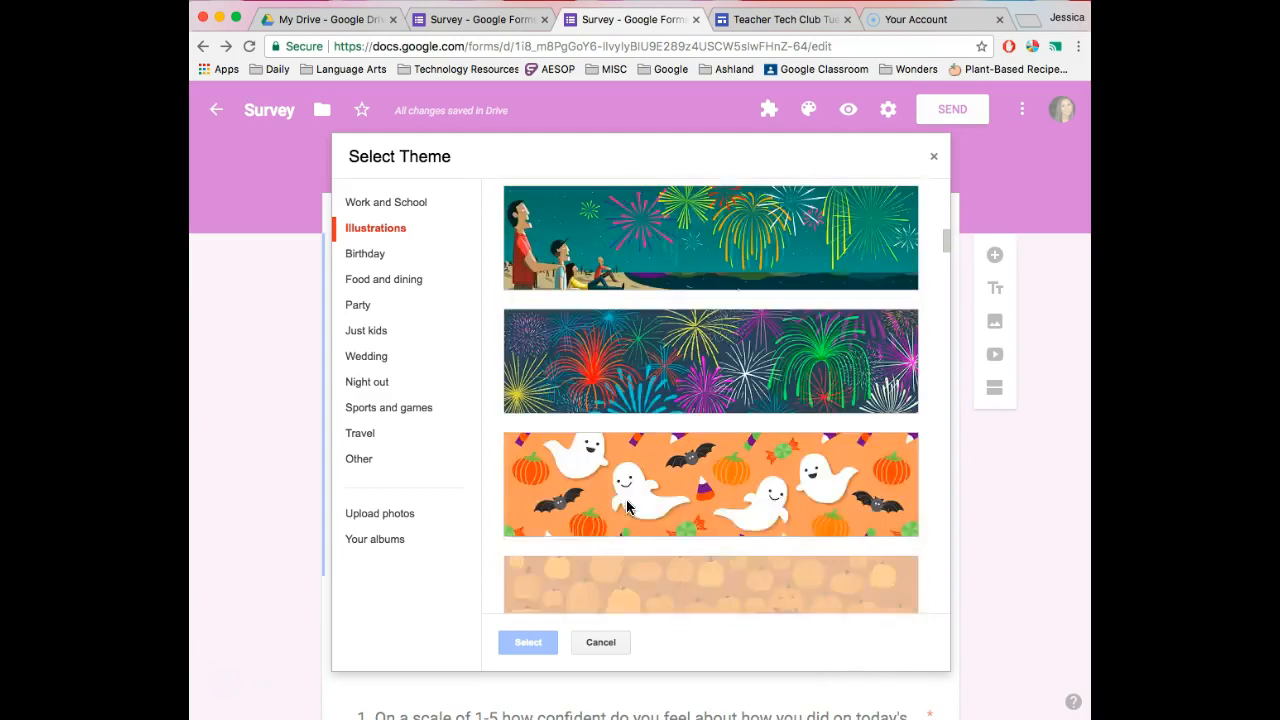
{"action": "left_click", "coordinate": [665, 388]}
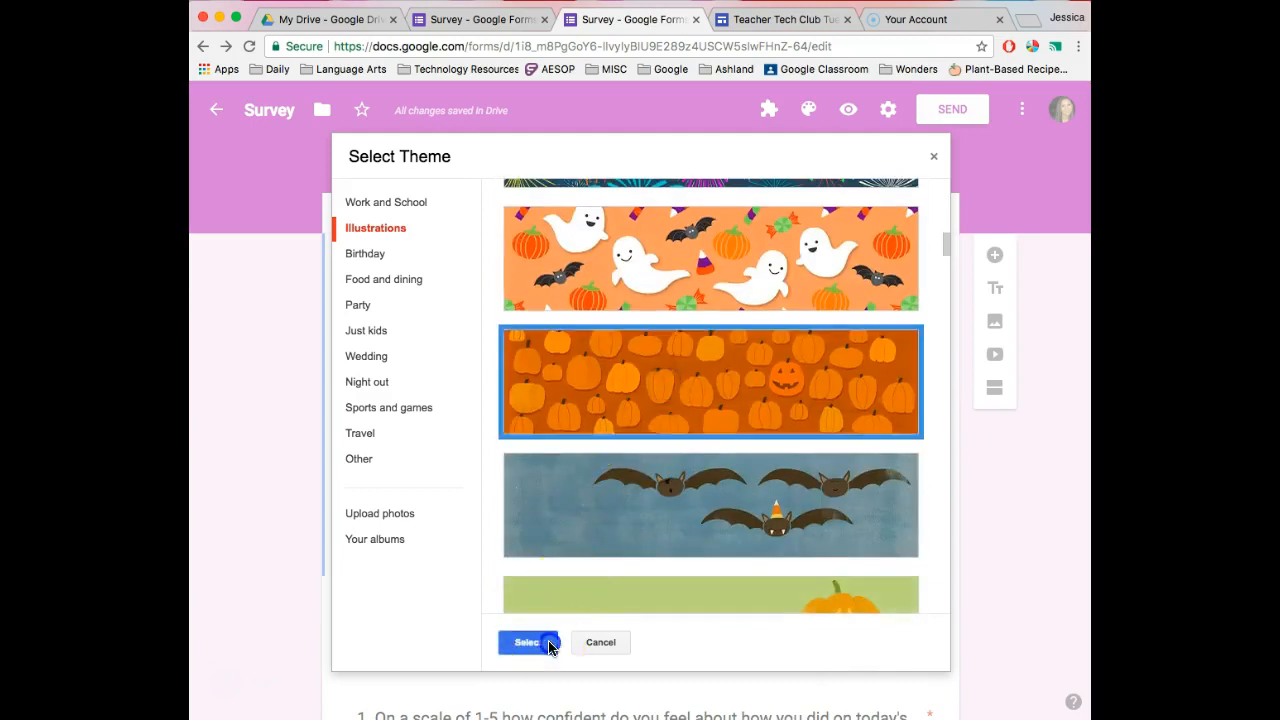
{"action": "left_click", "coordinate": [524, 641]}
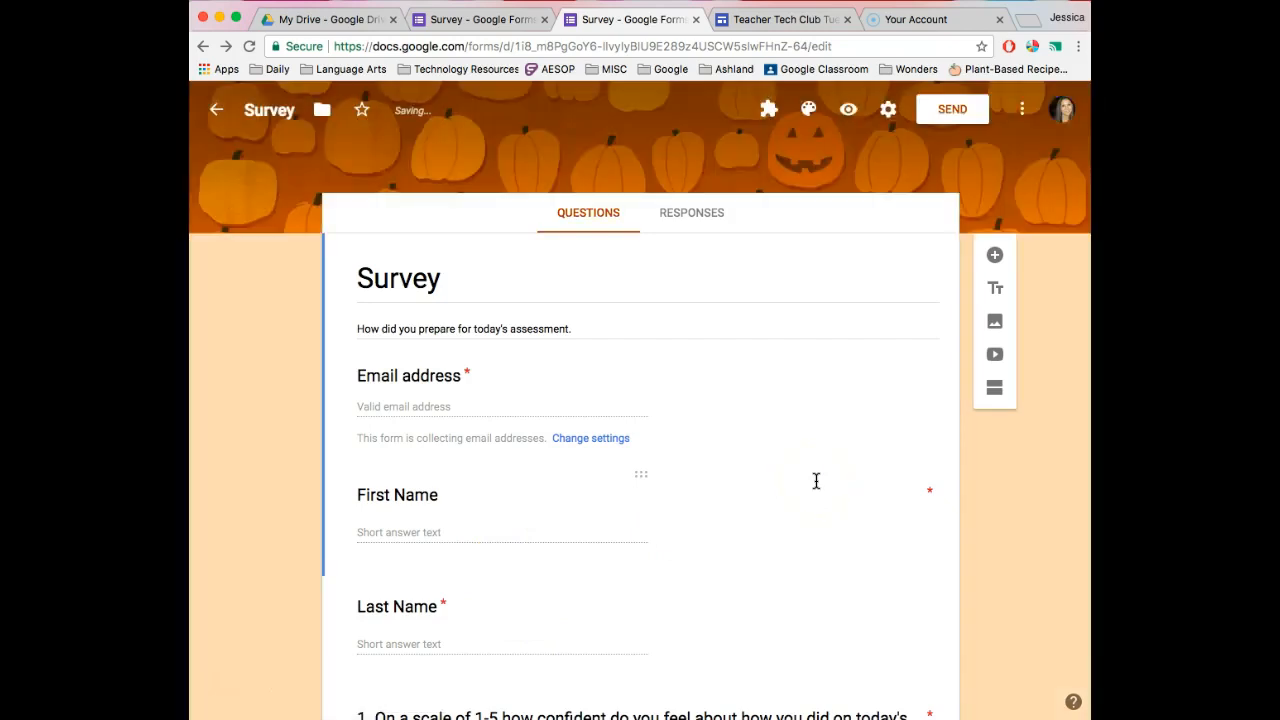
{"action": "scroll", "coordinate": [870, 485], "scroll_direction": "down", "scroll_amount": 3}
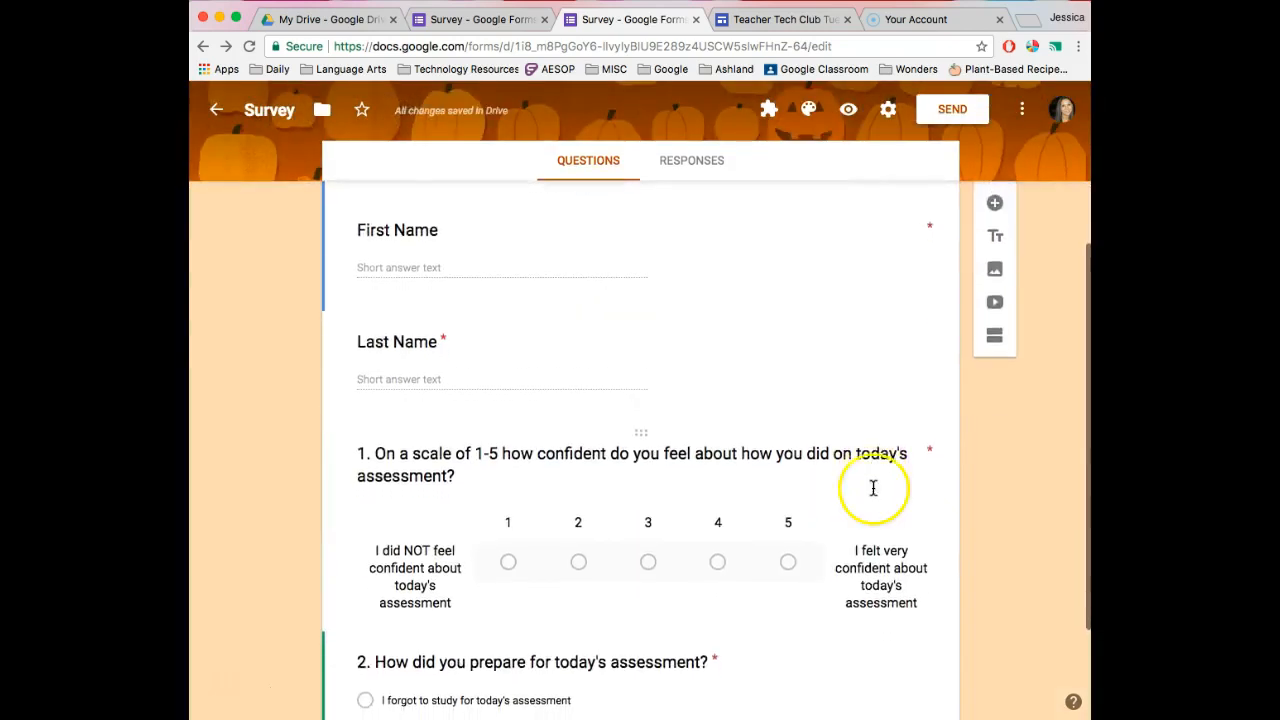
{"action": "scroll", "coordinate": [873, 485], "scroll_direction": "up", "scroll_amount": 3}
{"action": "scroll", "coordinate": [873, 487], "scroll_direction": "down", "scroll_amount": 4}
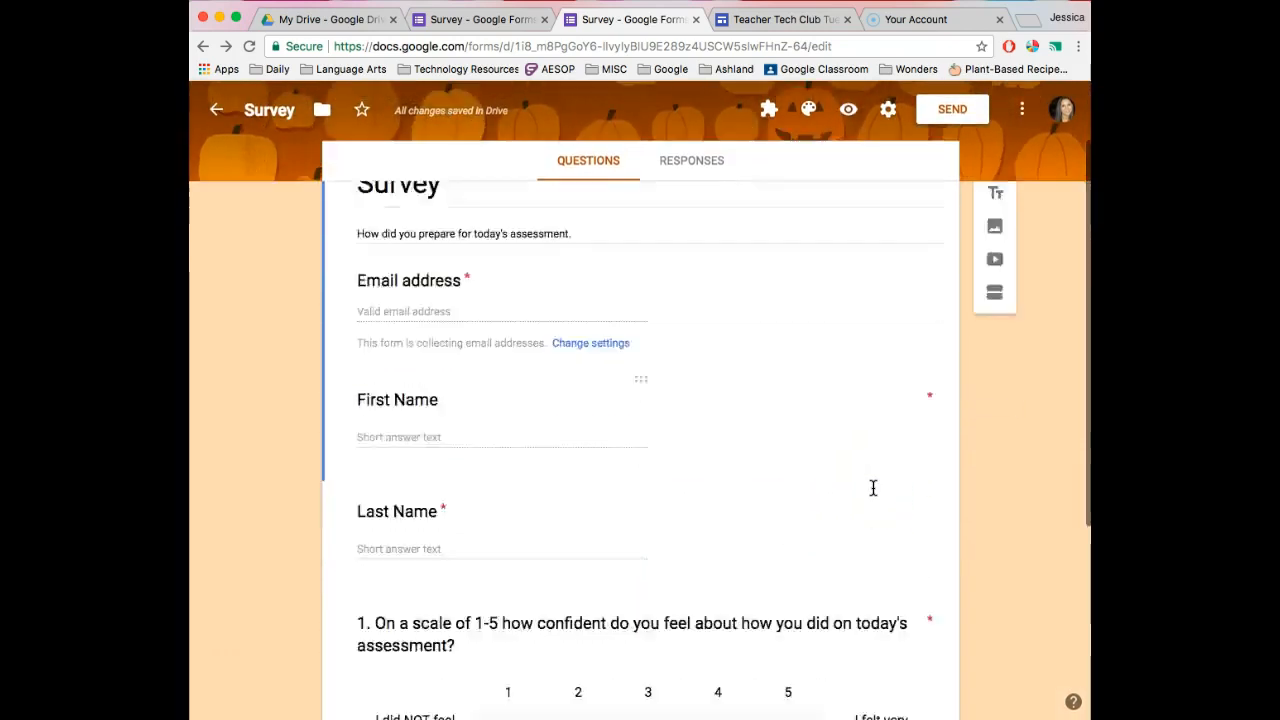
{"action": "scroll", "coordinate": [873, 487], "scroll_direction": "up", "scroll_amount": 4}
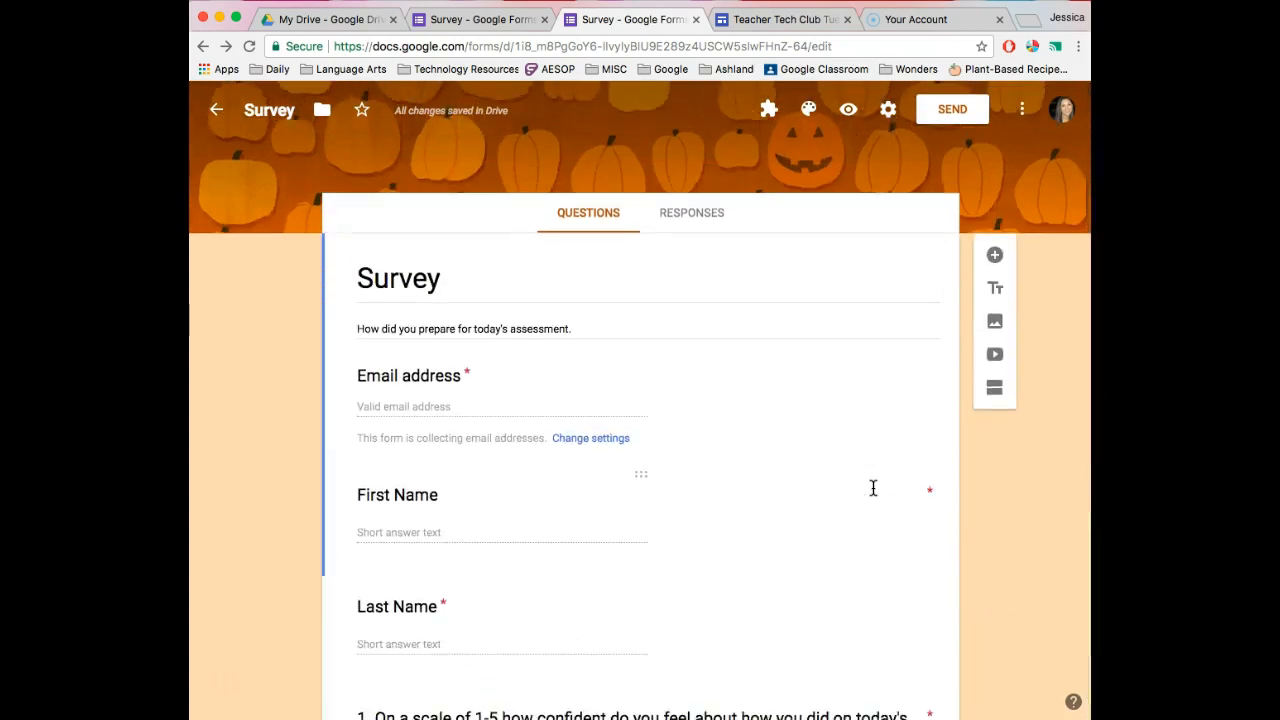